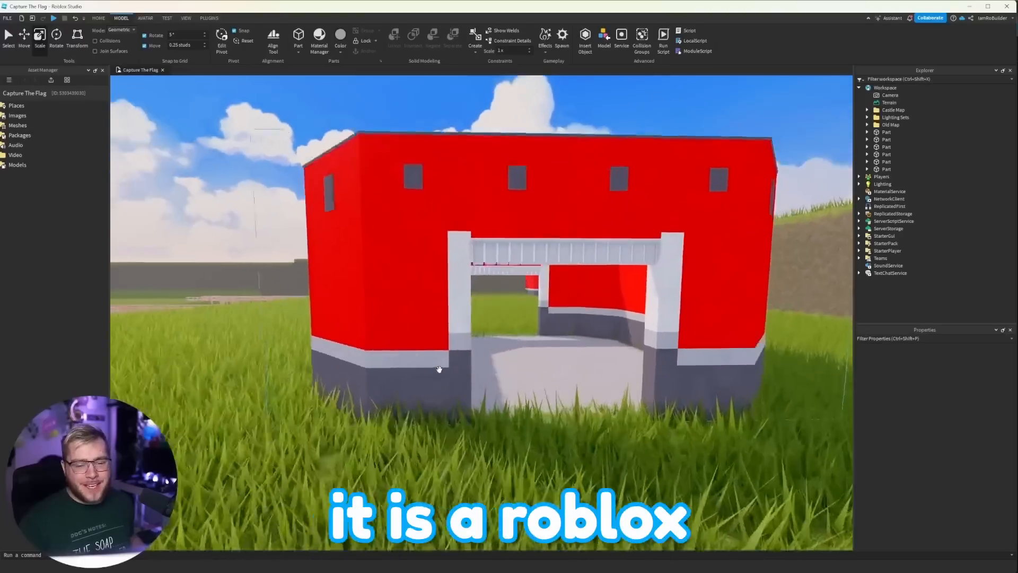
Look over the old map's red and blue bases and river bridges, and the castle map with its towers and islands.
key("w")
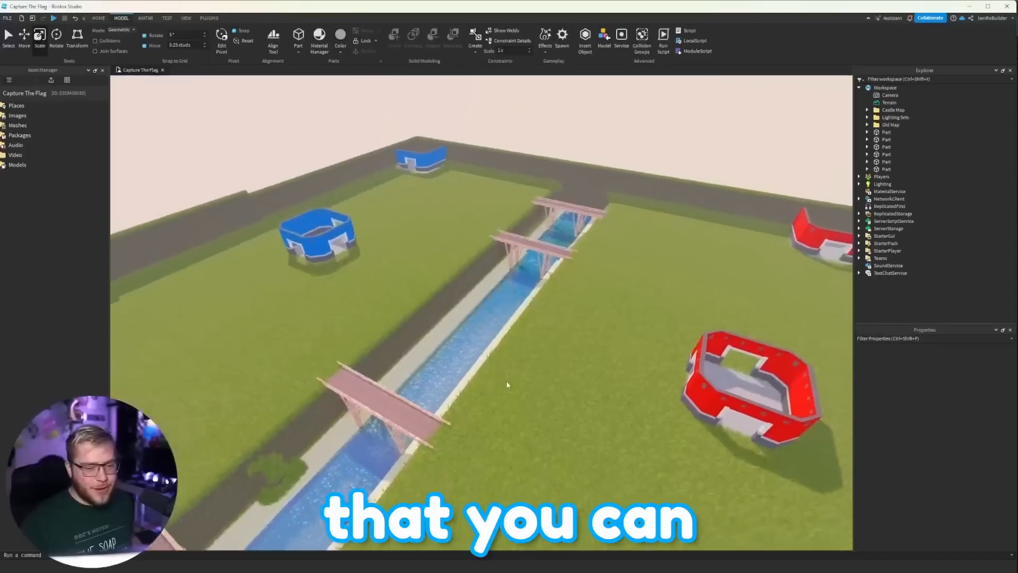
key("w")
right_click_drag(508, 385, 507, 385)
key("a")
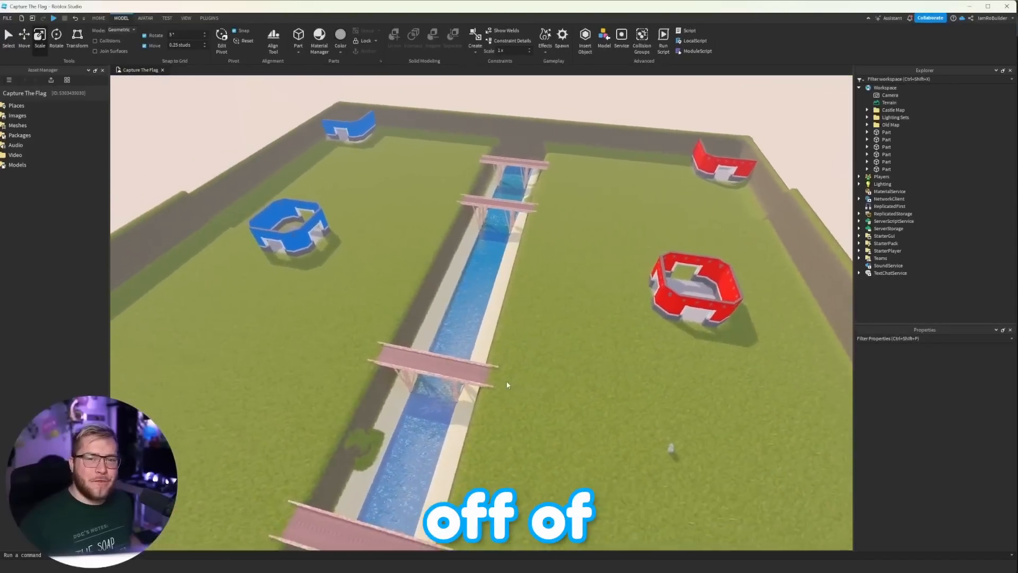
key("s")
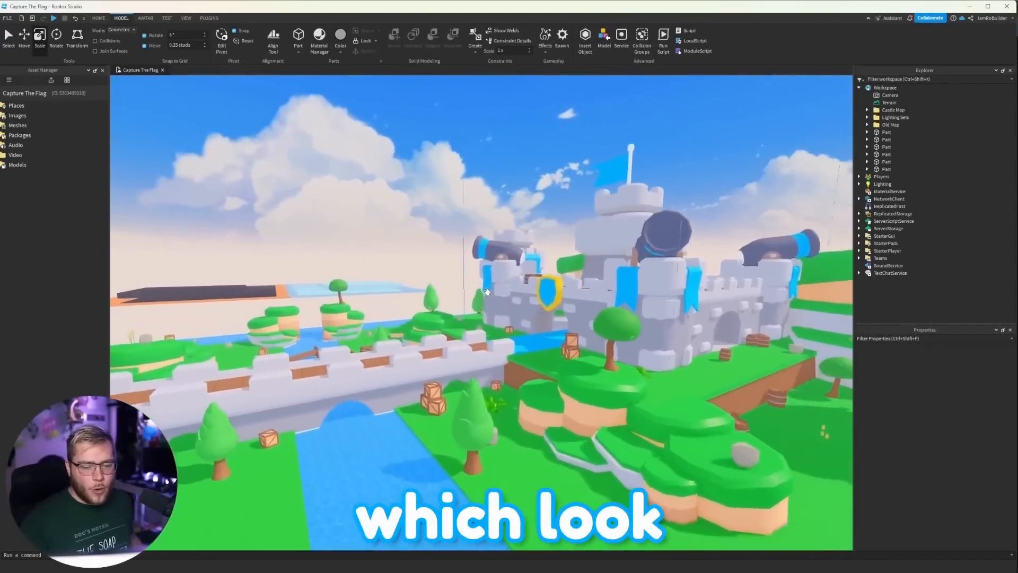
key("a")
right_click_drag(488, 291, 502, 309)
key("w")
key("s")
key("a")
key("w")
key("w")
key("s")
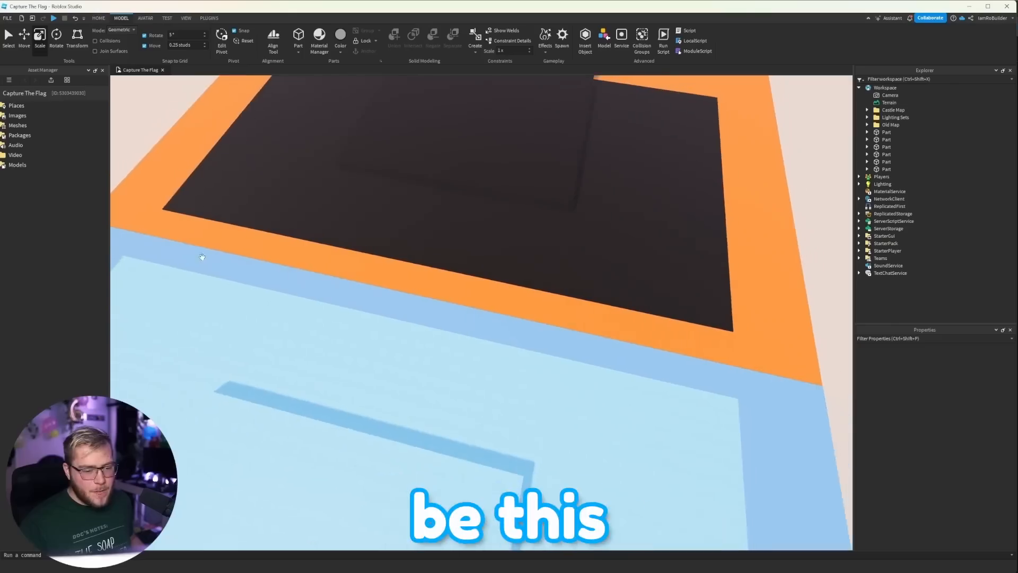
Examine the layout of the orange and blue base plates with their dark and light-blue inner plates and raised slabs.
key("d")
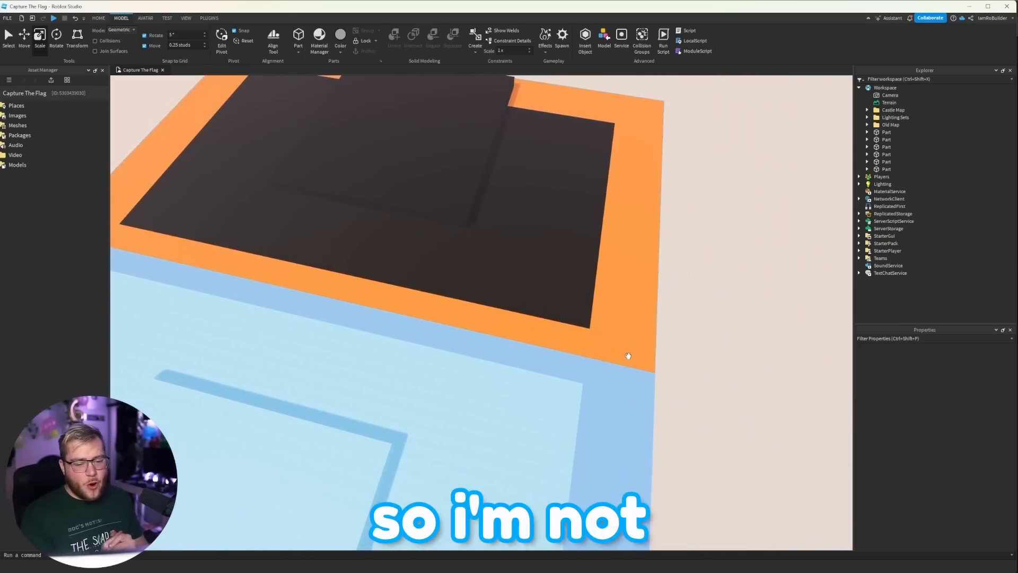
right_click_drag(614, 357, 614, 357)
key("s")
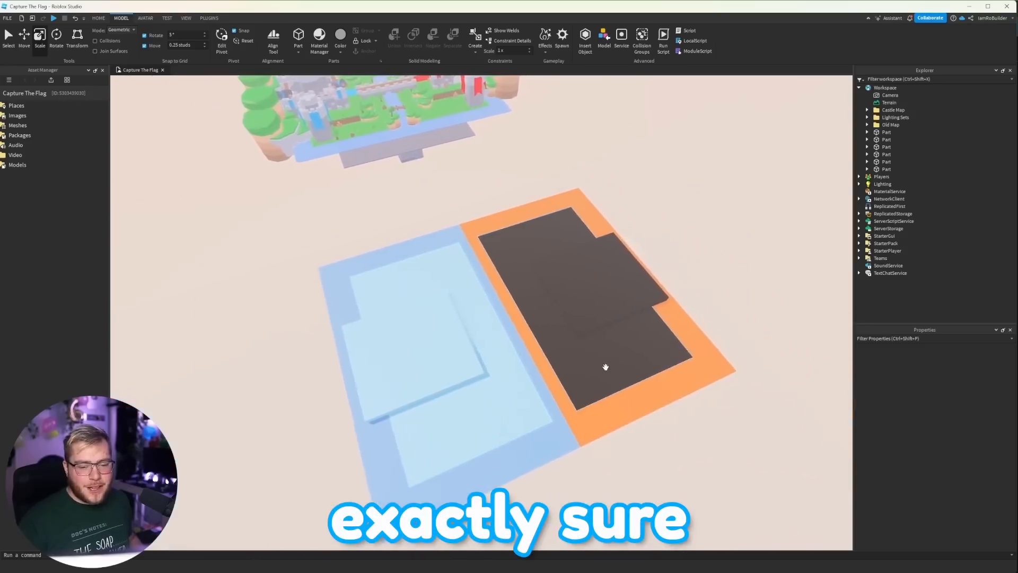
key("w")
key("d")
right_click_drag(573, 345, 573, 350)
key("w")
key("s")
key("s")
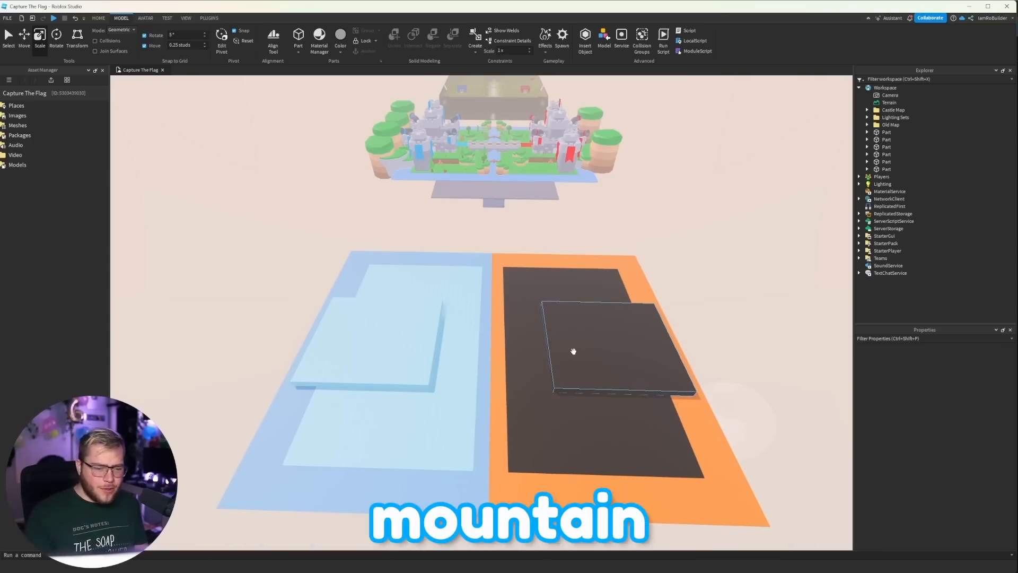
right_click_drag(574, 376, 575, 378)
scroll(576, 379, "up", 1)
key("d")
scroll(556, 367, "up", 1)
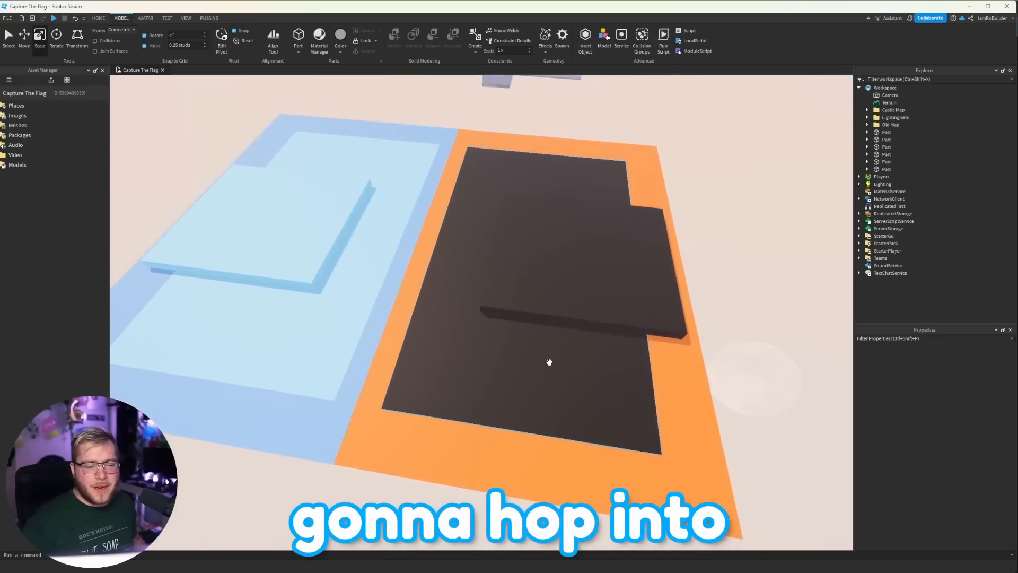
key("a")
key("a")
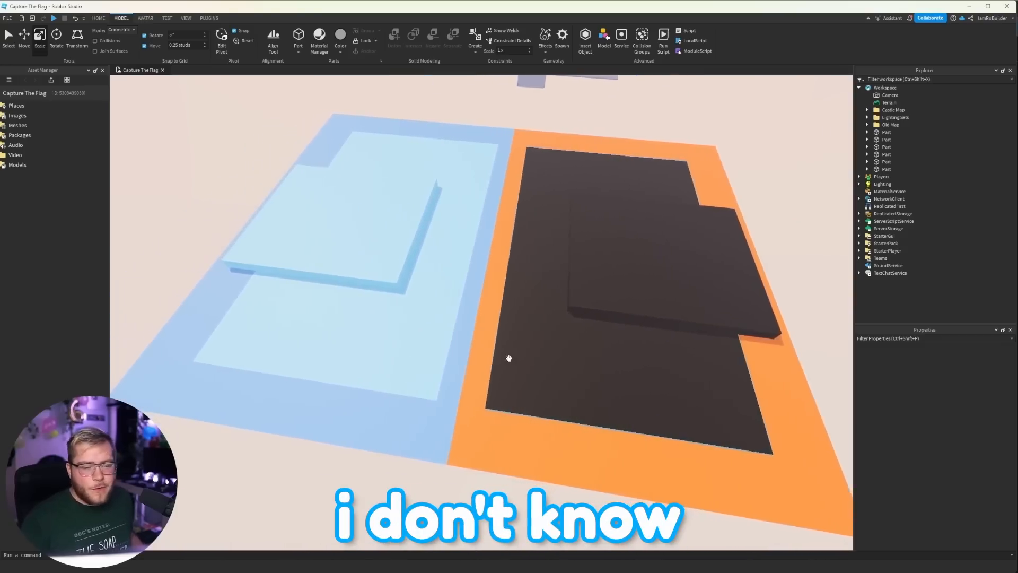
key("a")
right_click_drag(493, 338, 507, 313)
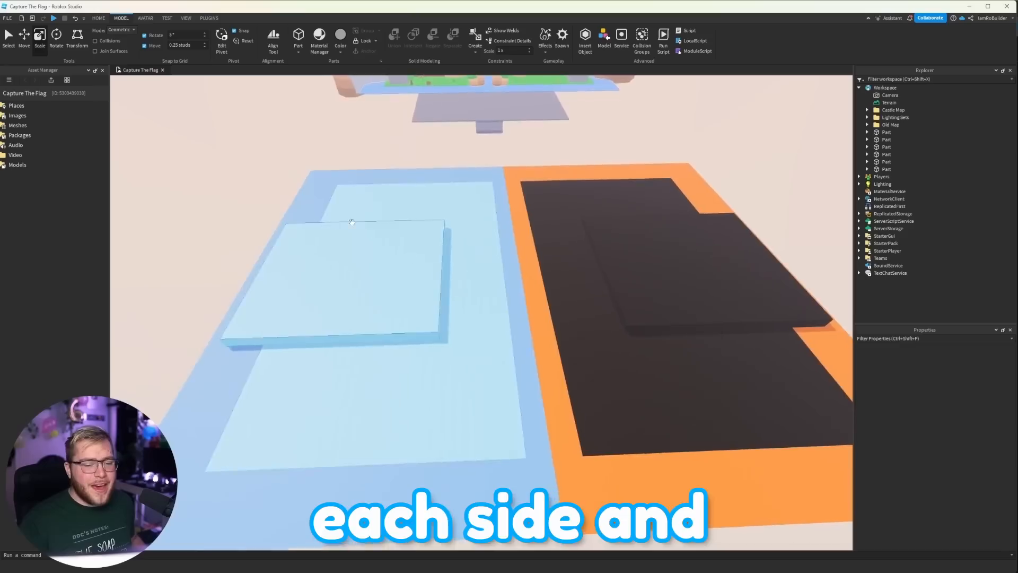
key("w")
key("d")
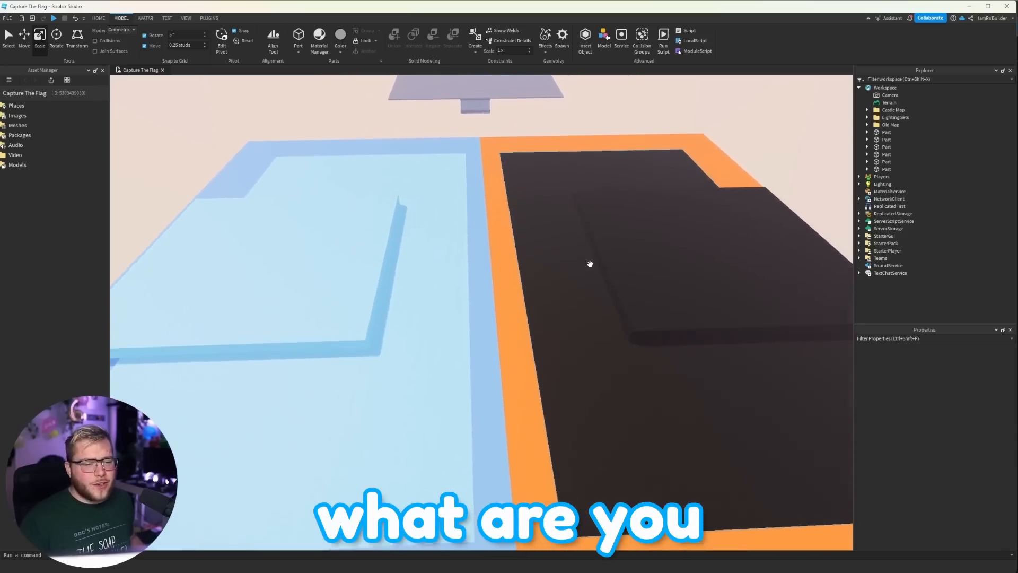
key("s")
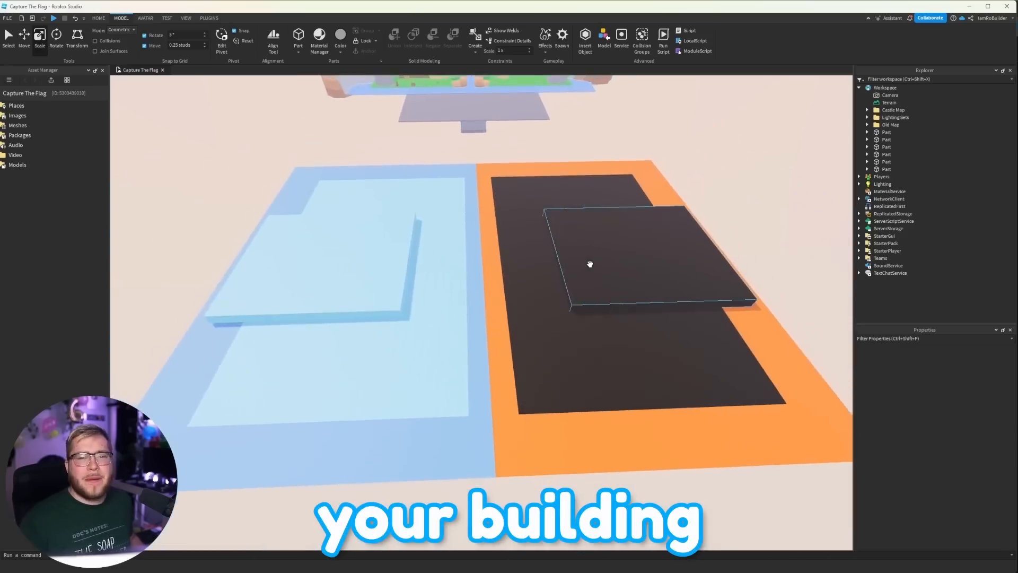
key("s")
key("a")
key("s")
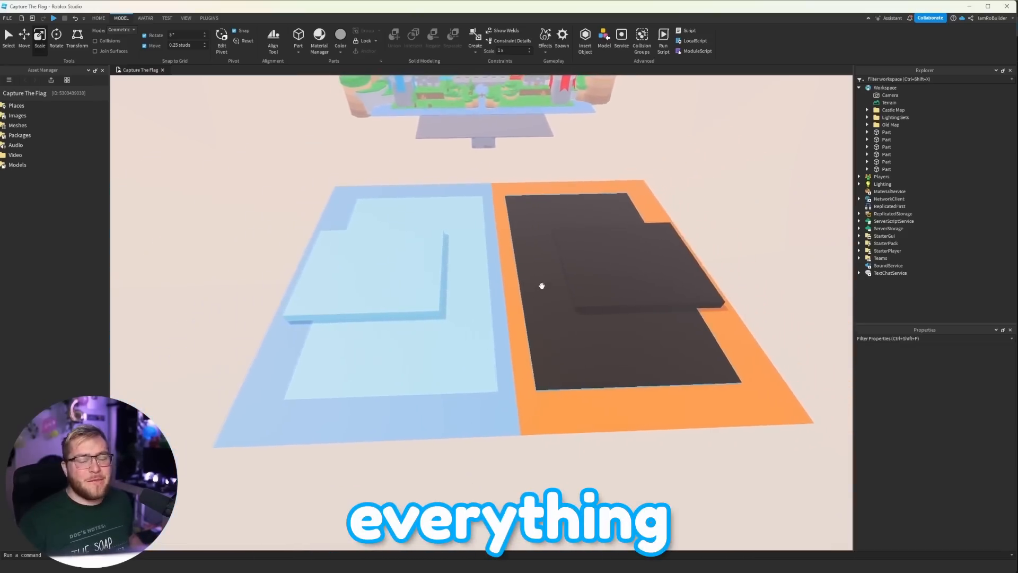
key("d")
key("w")
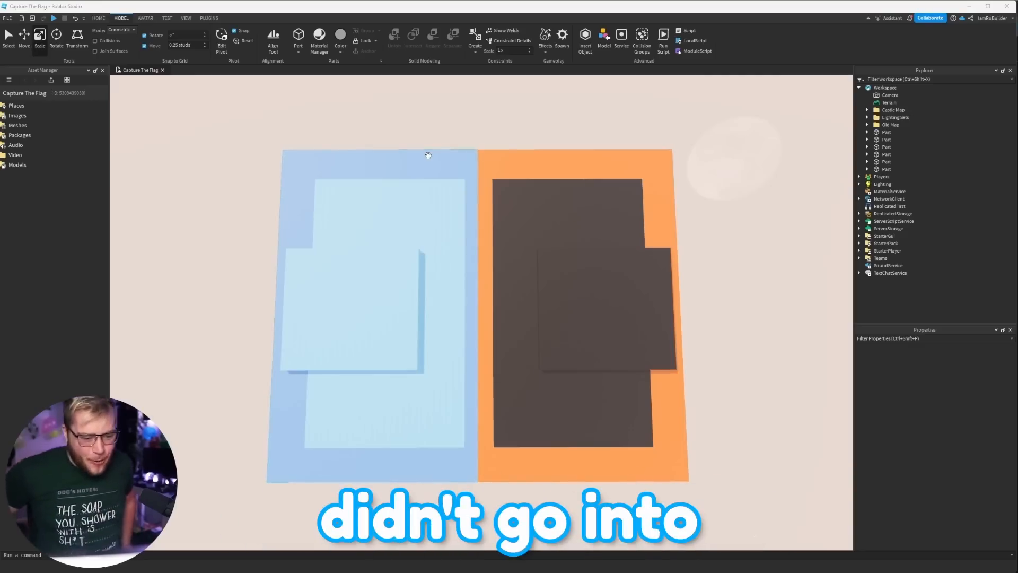
Delete the two raised slabs and move the dark and light-blue inner plates outward beside the orange and blue bases.
right_click_drag(568, 289, 568, 289)
key("w")
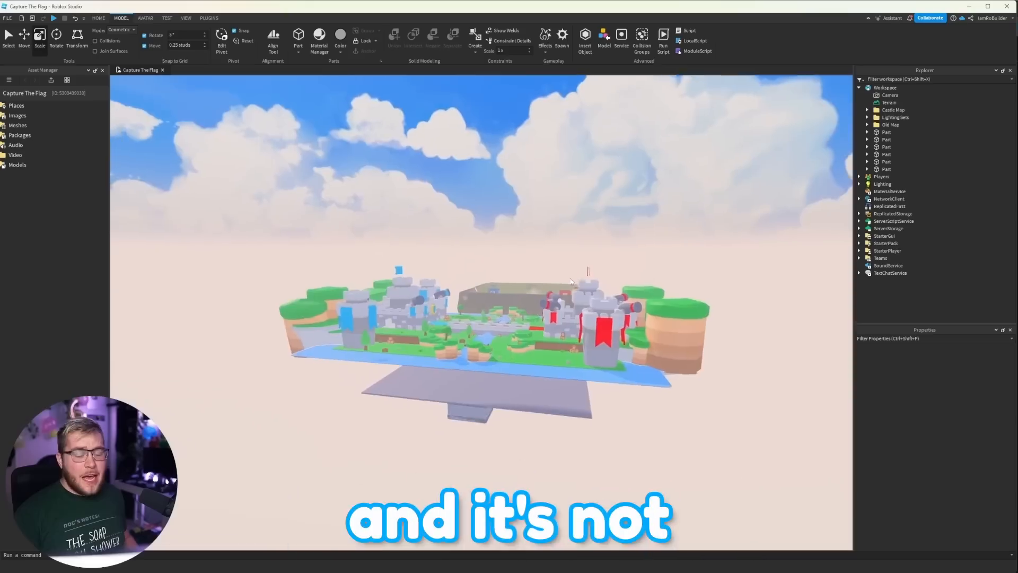
key("w")
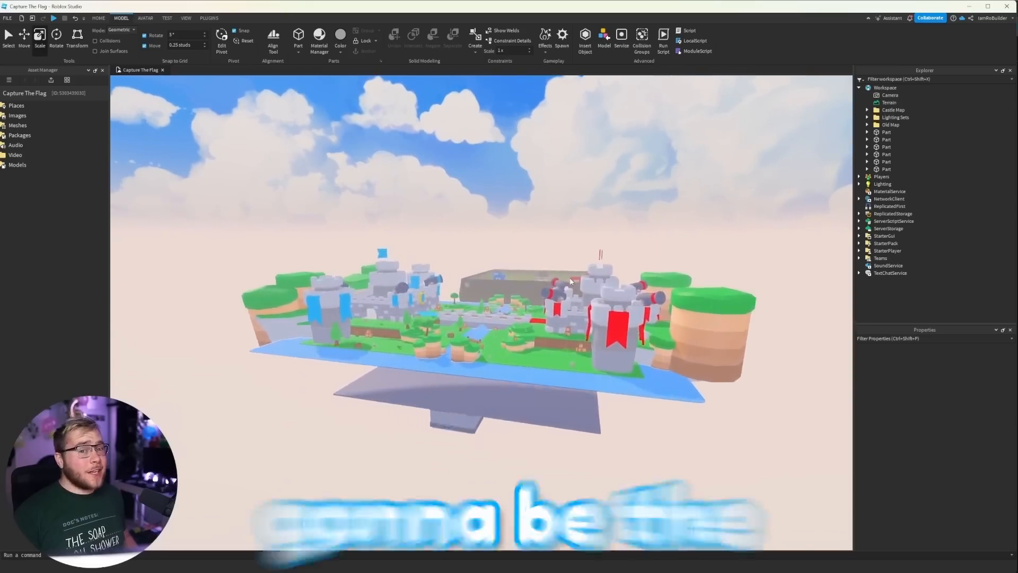
key("a")
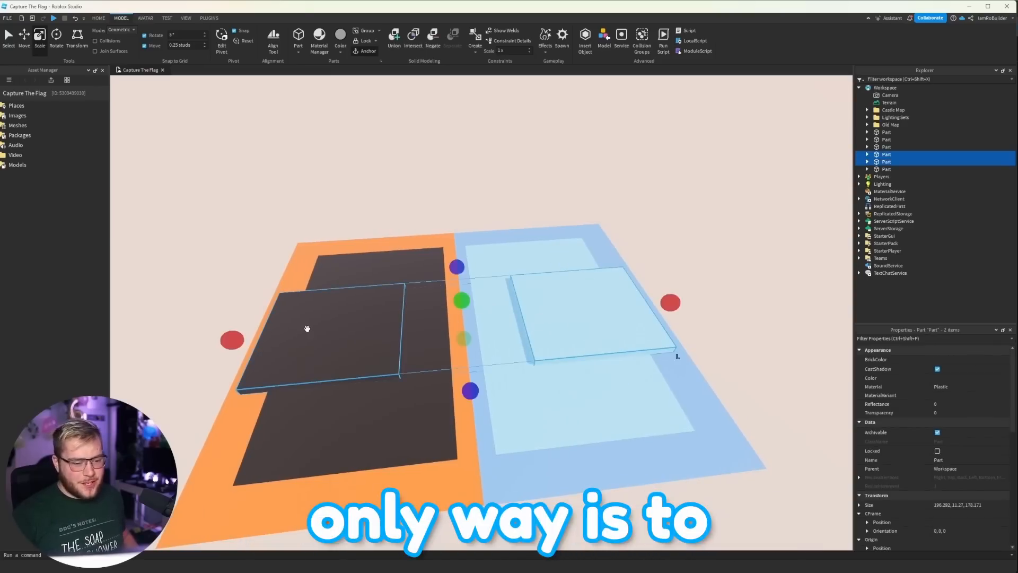
key("Delete")
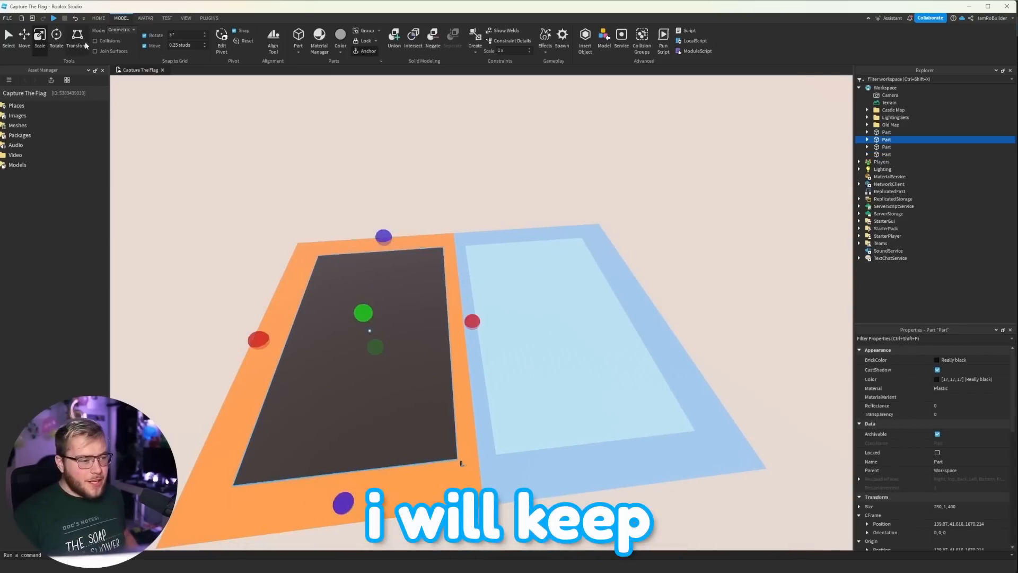
left_click_drag(456, 308, 258, 316)
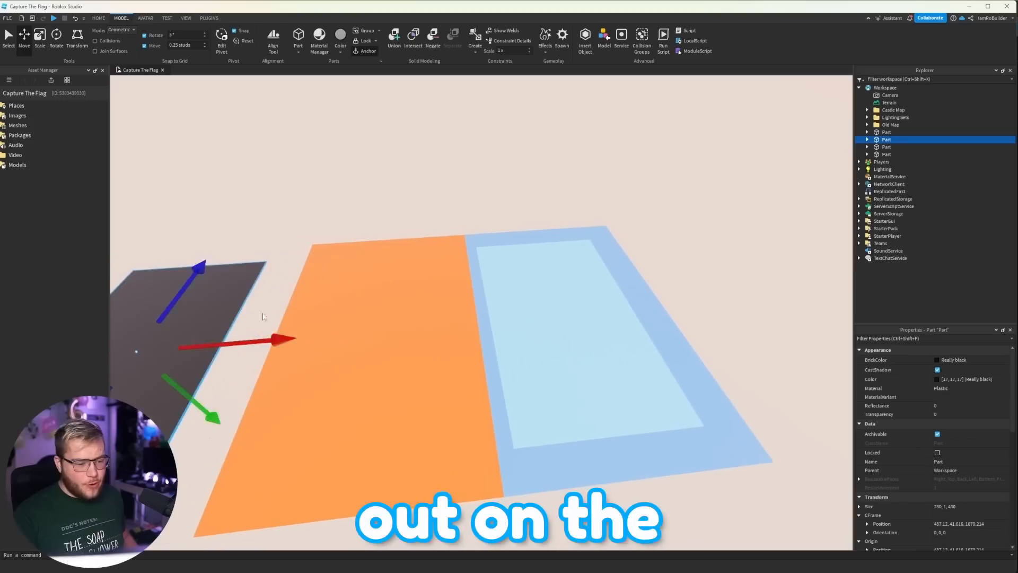
left_click_drag(578, 319, 669, 309)
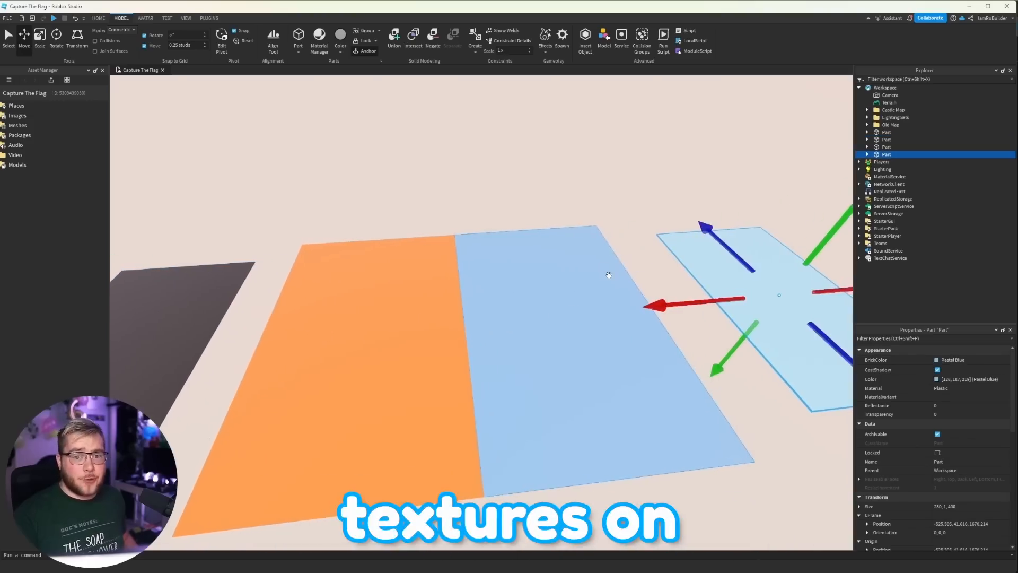
Insert a part on the seam between the orange and blue bases and stretch it into a strip about 39 by 494 studs.
key("w")
key("d")
right_click_drag(583, 247, 582, 247)
key("s")
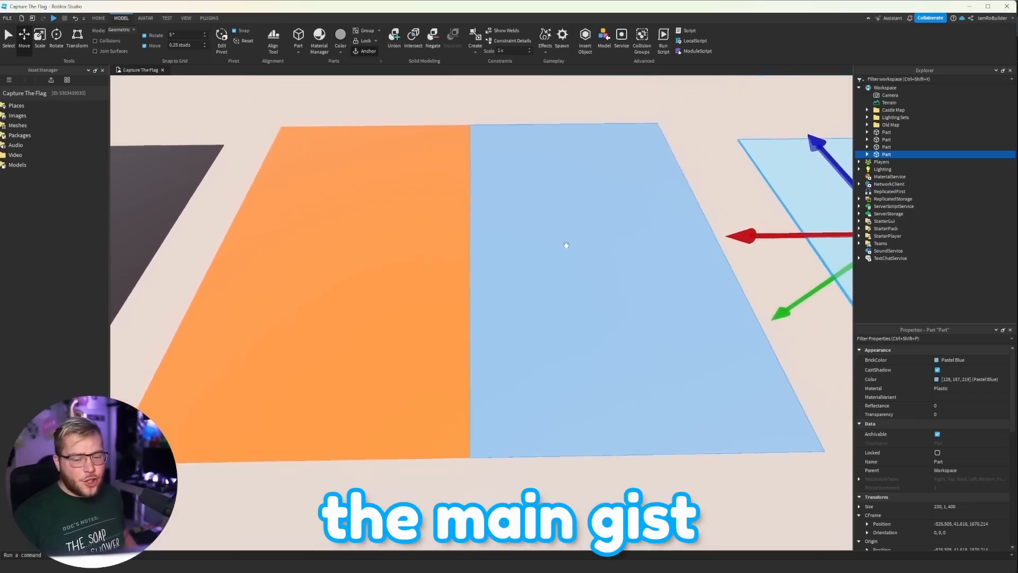
key("s")
key("d")
key("w")
key("a")
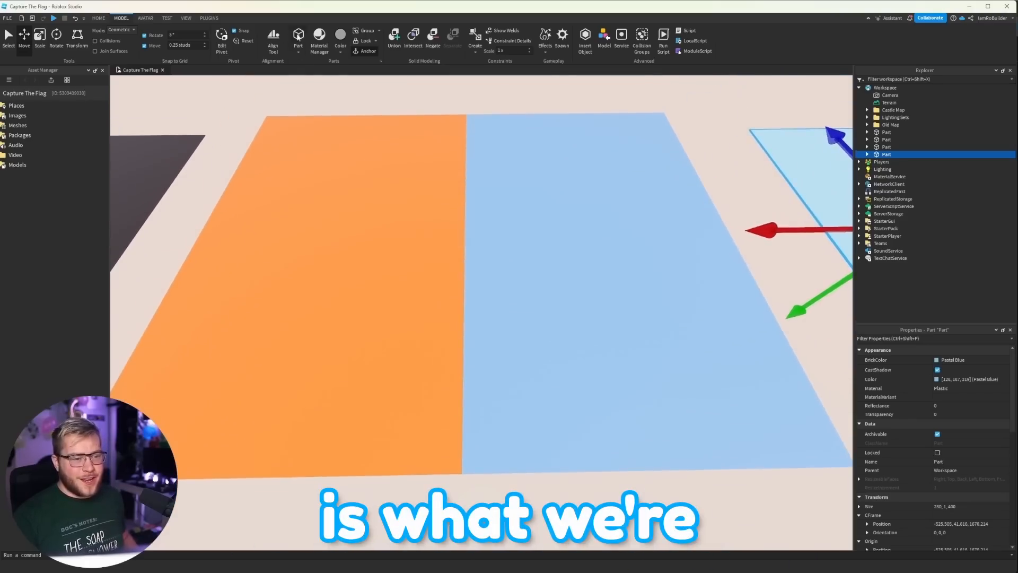
left_click(40, 38)
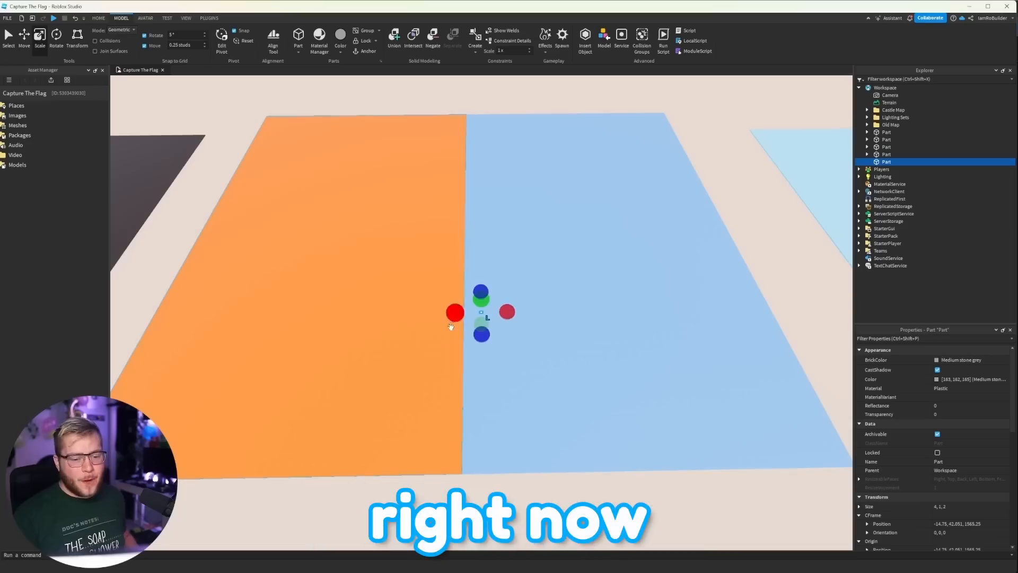
left_click_drag(463, 335, 460, 501)
right_click_drag(494, 405, 496, 375)
key("w")
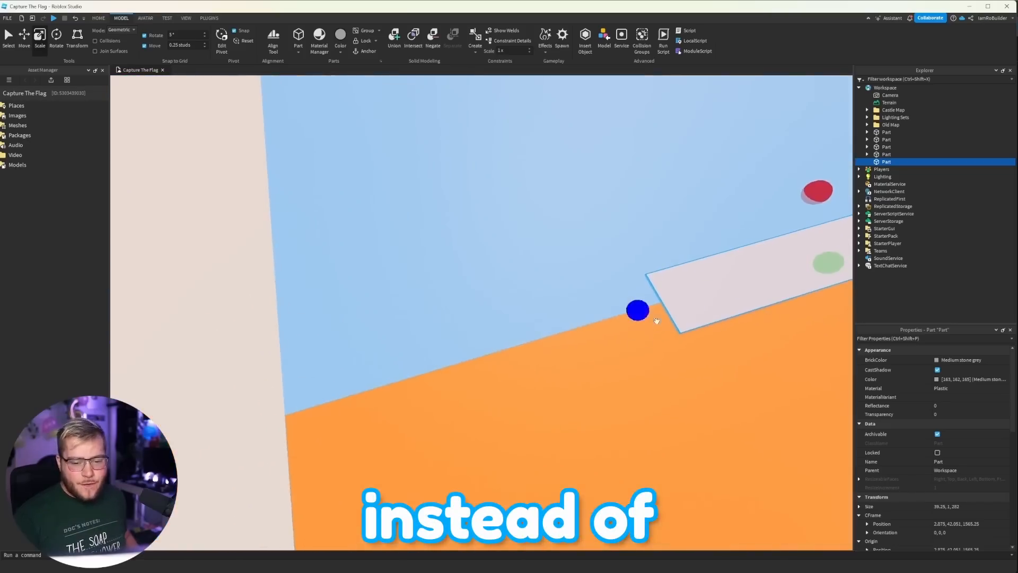
left_click_drag(647, 314, 314, 399)
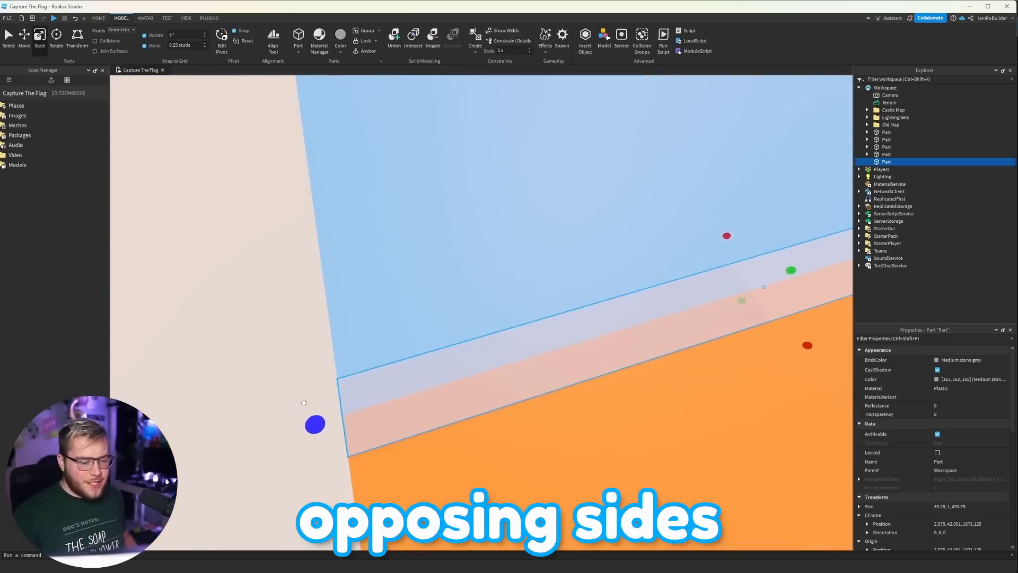
Scale the seam strip upward to a height of 21.5 studs.
right_click_drag(488, 352, 487, 341)
key("w")
key("a")
left_click_drag(461, 222, 460, 140)
Duplicate the raised strip, rotate the copy 90 degrees across the centre, and scale both ends toward the bases' outer edges.
right_click_drag(553, 230, 556, 232)
key("s")
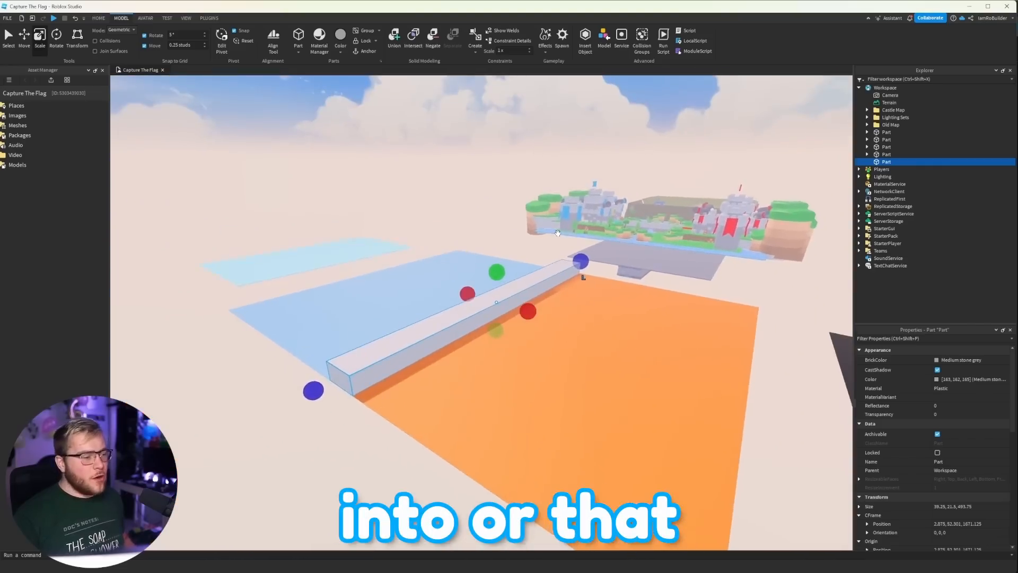
key("w")
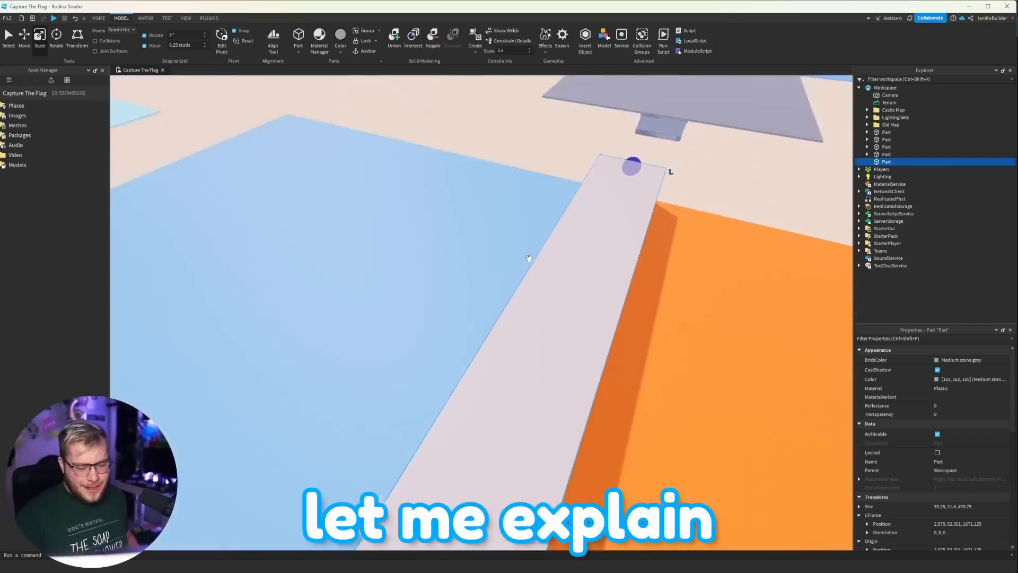
right_click_drag(529, 257, 532, 262)
key("s")
left_click_drag(534, 332, 549, 338, "ctrl")
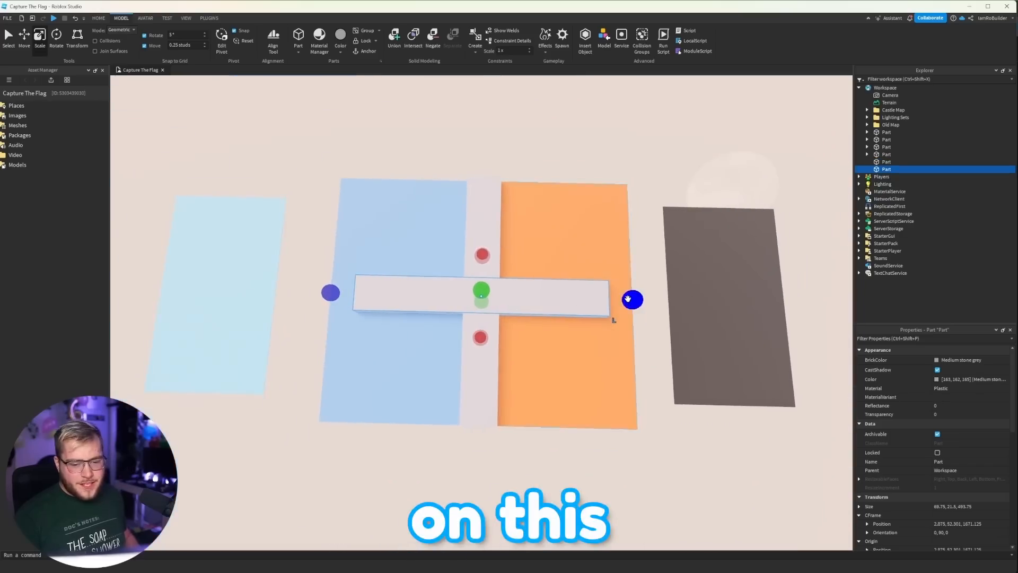
left_click_drag(632, 298, 661, 300, "ctrl")
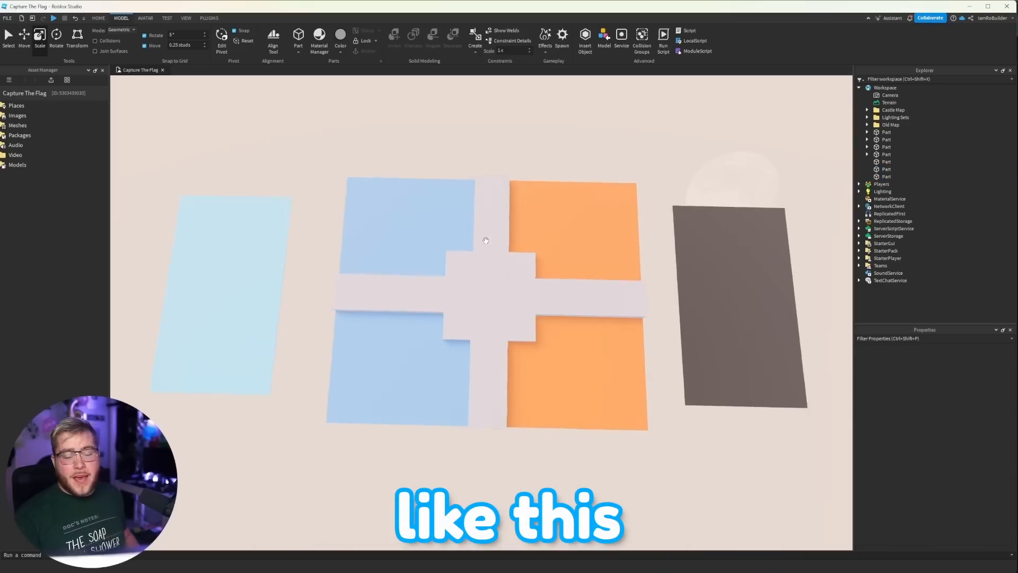
Inspect the raised walkways, central platform and four recessed blue and orange pits from several distances and angles.
key("a")
key("w")
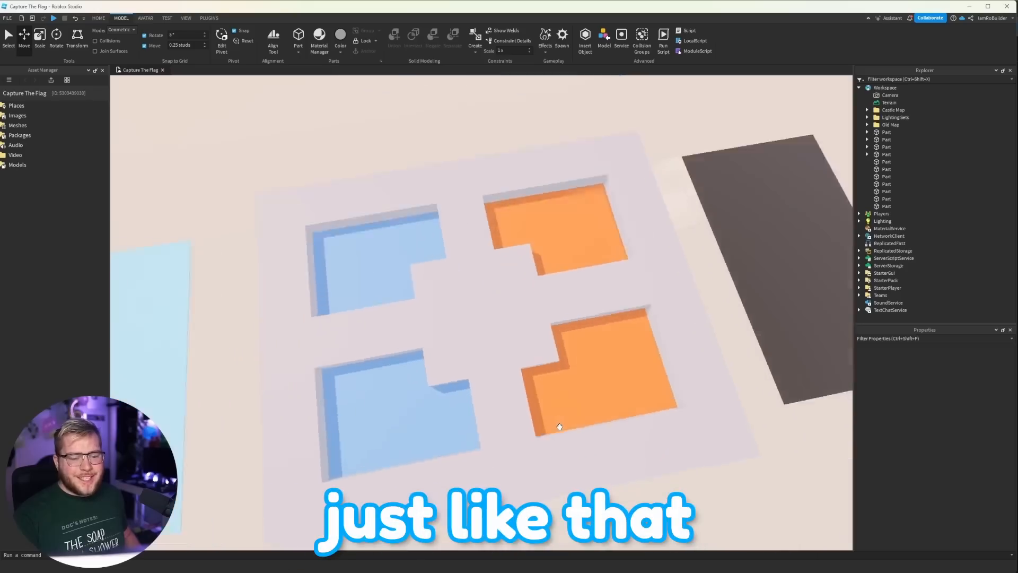
scroll(559, 426, "up", 5)
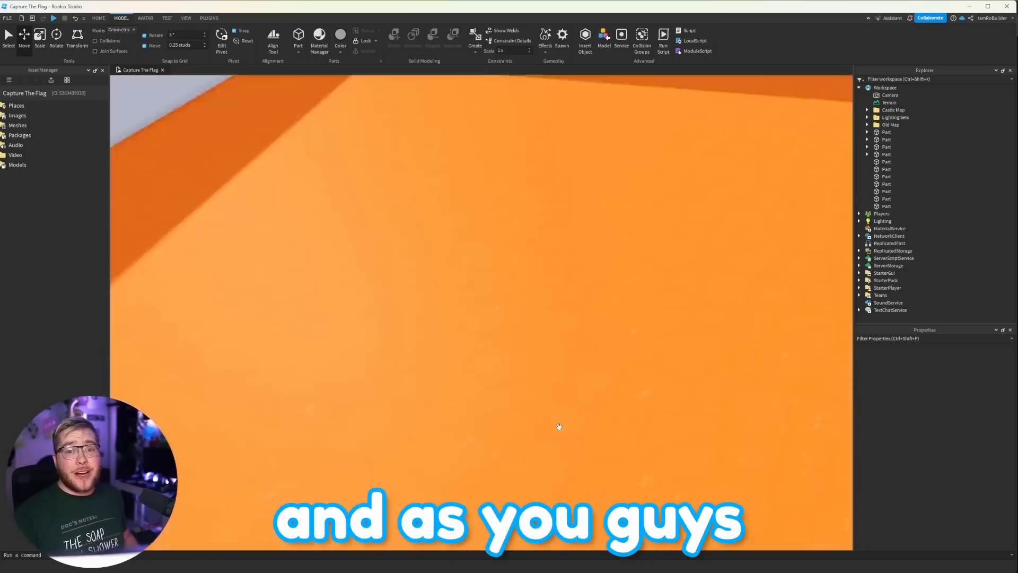
scroll(559, 426, "down", 5)
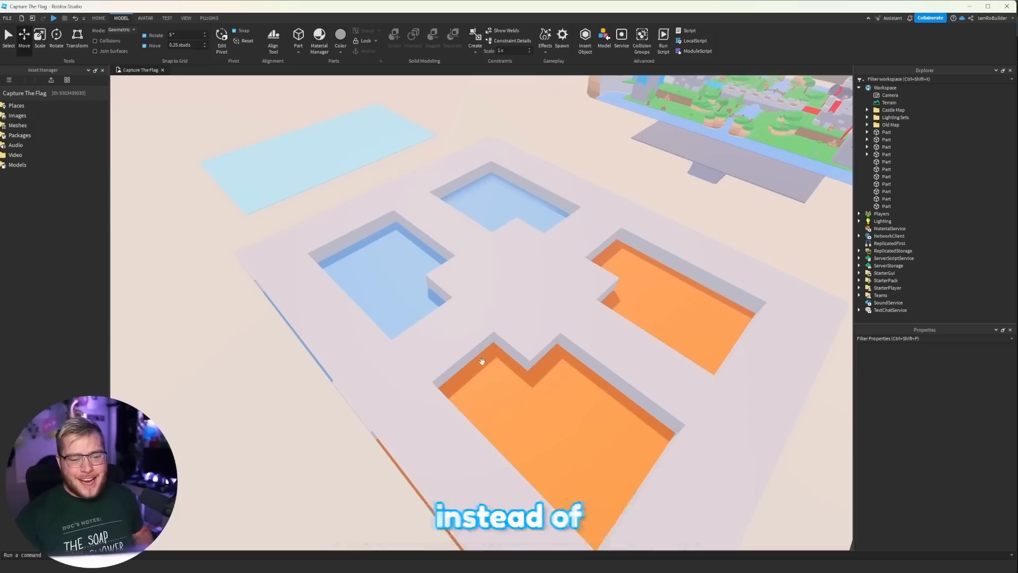
scroll(539, 292, "up", 5)
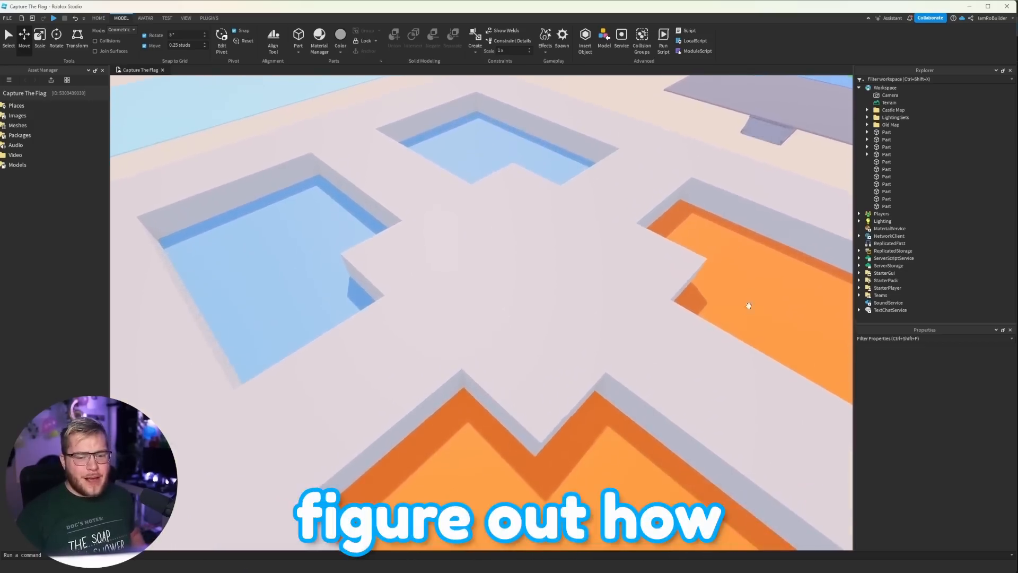
key("w")
right_click_drag(629, 270, 625, 269)
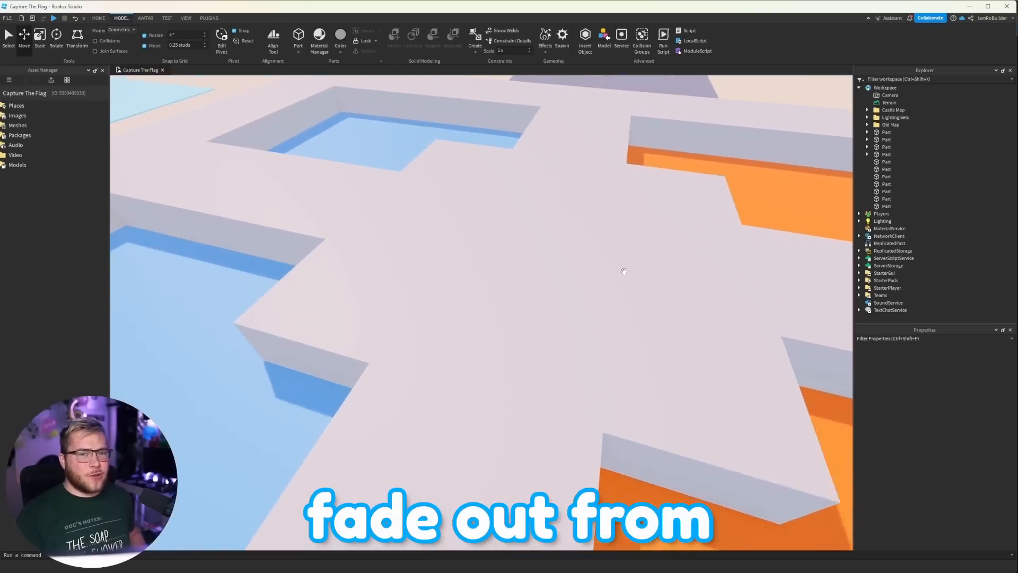
scroll(534, 266, "down", 5)
right_click_drag(534, 266, 485, 284)
key("d")
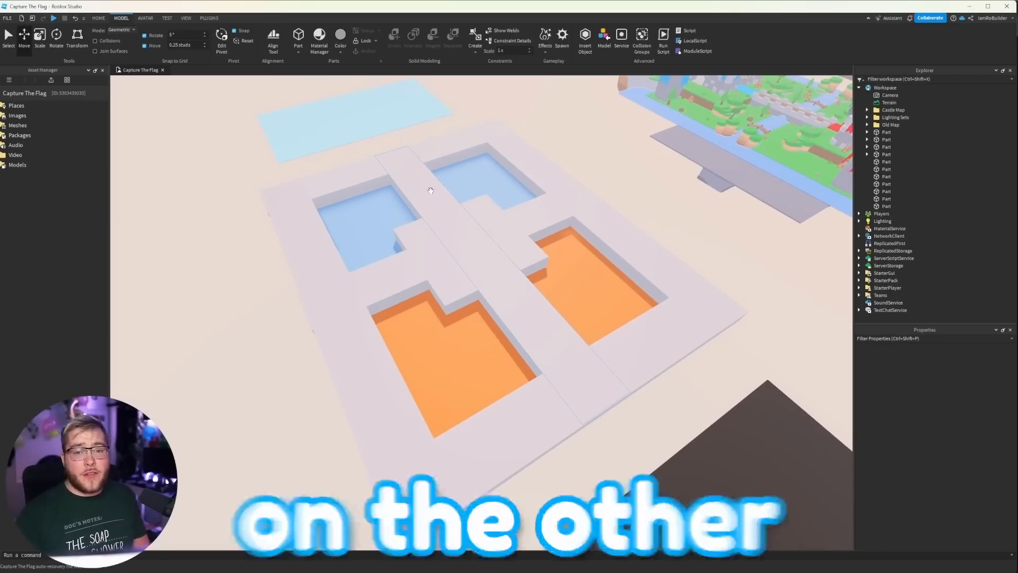
Inspect the orange pits' inner corners and walls to check that the raised walkways line up straight.
scroll(480, 307, "up", 7)
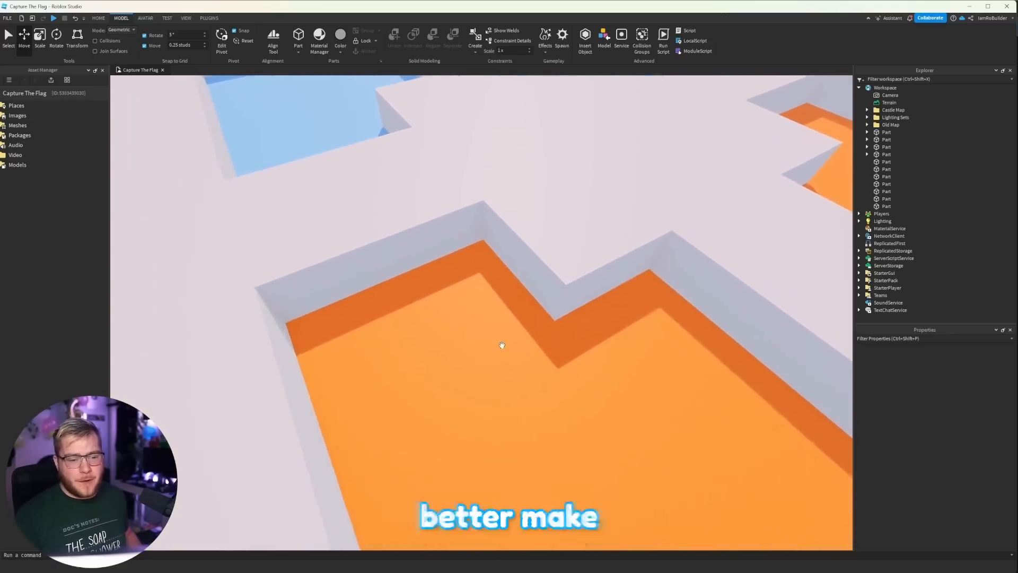
right_click_drag(502, 345, 500, 342)
scroll(500, 342, "up", 2)
right_click_drag(431, 313, 432, 313)
scroll(432, 313, "down", 8)
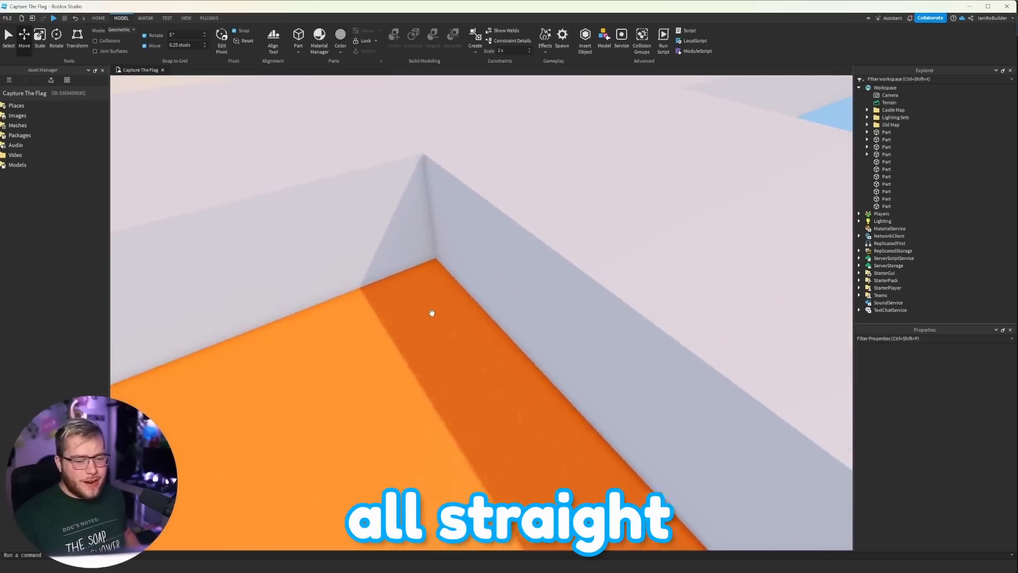
scroll(433, 313, "down", 8)
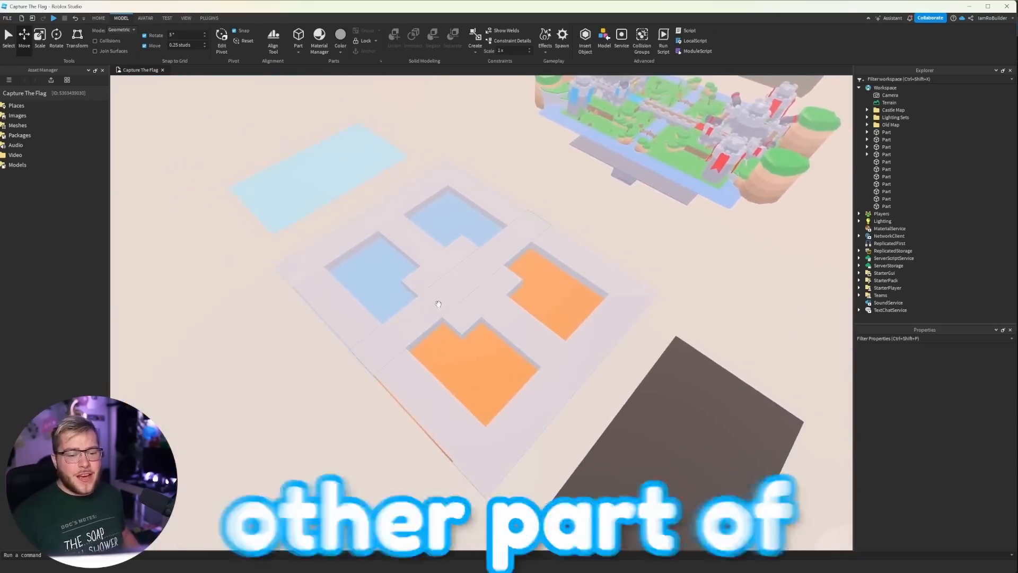
Shorten a copy of the raised walkway into a tall wall block at the map's outer edge and widen it on both sides.
scroll(438, 304, "up", 4)
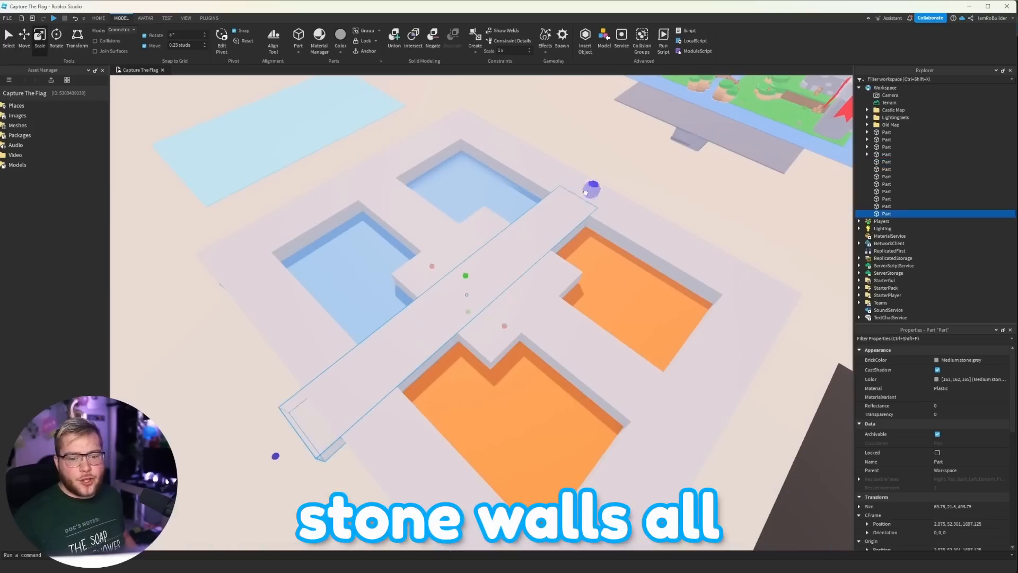
left_click_drag(298, 413, 294, 356)
right_click_drag(405, 338, 407, 336)
scroll(407, 336, "up", 6)
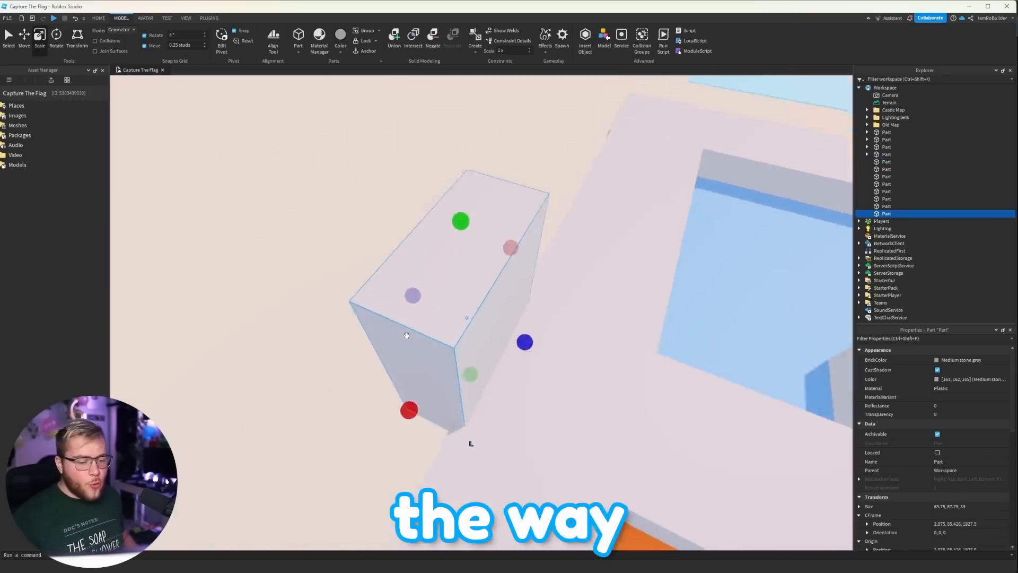
left_click_drag(411, 408, 305, 452, "ctrl")
scroll(411, 336, "down", 10)
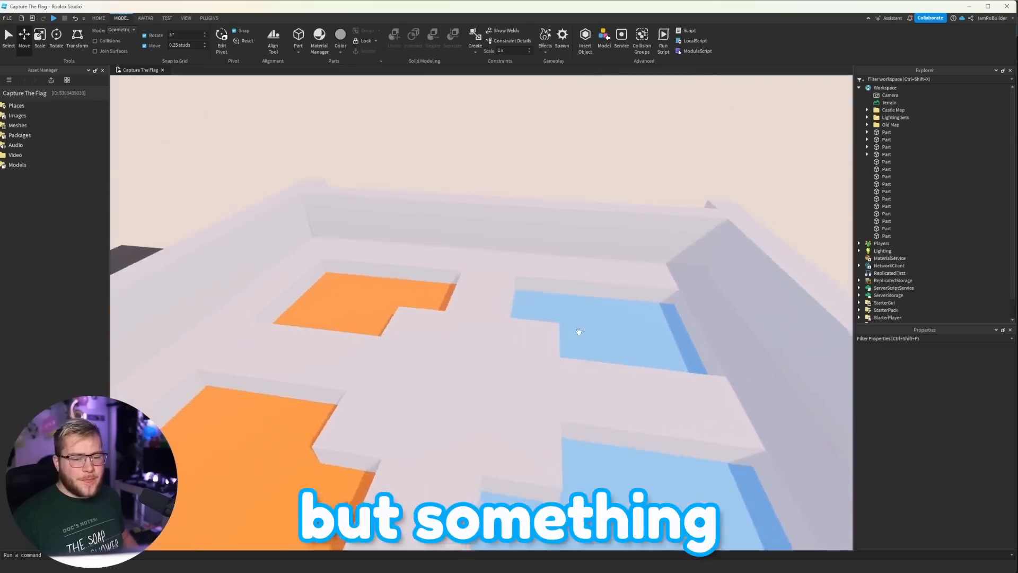
Inspect the enclosing perimeter walls, crossing walkways and four pits from several angles inside and above the map.
scroll(577, 332, "up", 6)
right_click_drag(578, 331, 569, 341)
scroll(569, 341, "down", 8)
key("s")
key("d")
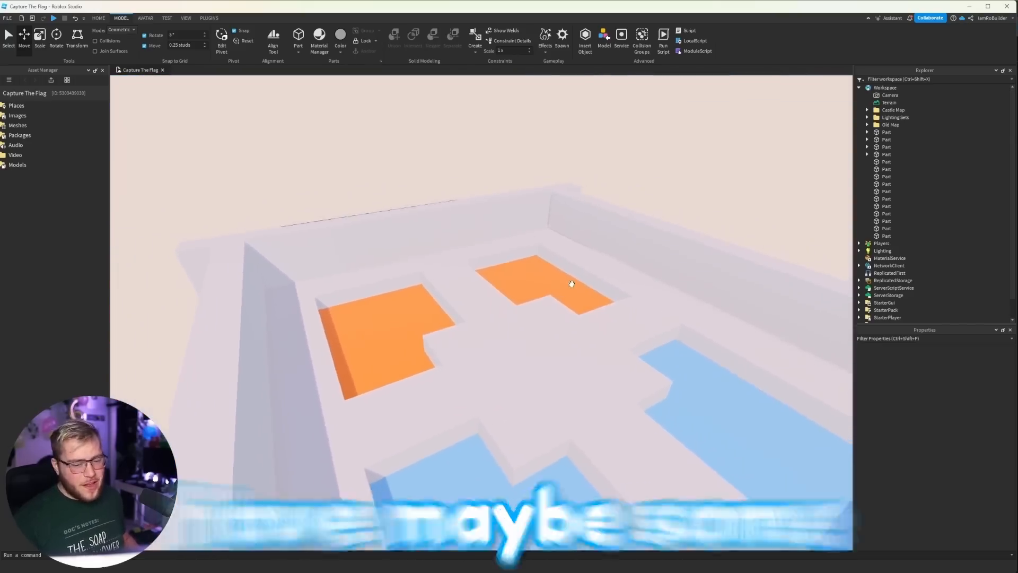
right_click_drag(551, 298, 607, 301)
key("w")
key("w")
key("s")
key("d")
key("s")
key("d")
right_click_drag(483, 287, 485, 287)
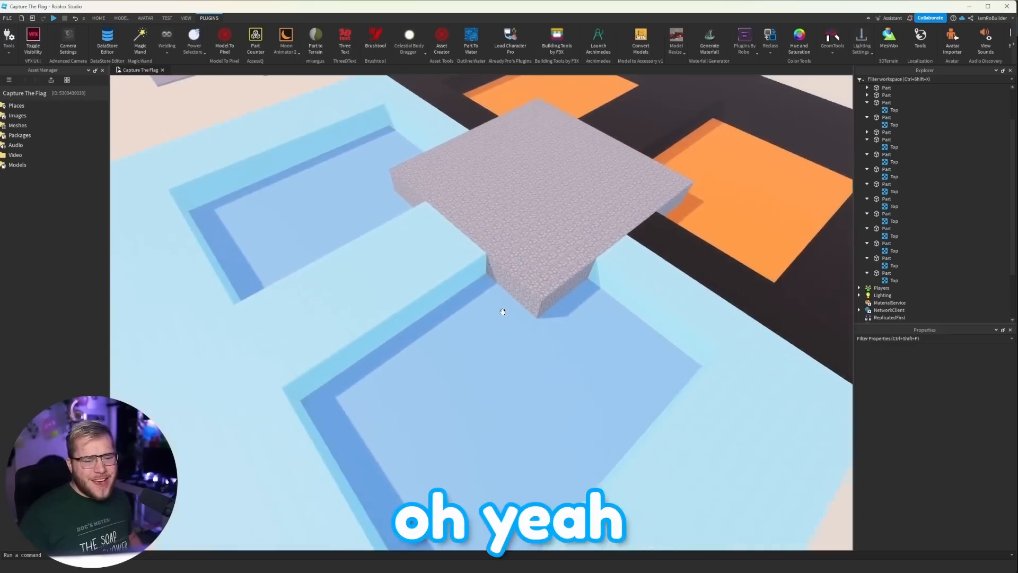
Examine the stone central platform and the recoloured icy-blue and black-orange halves from near and far.
right_click_drag(502, 311, 533, 293)
key("w")
key("s")
key("w")
key("s")
key("w")
key("s")
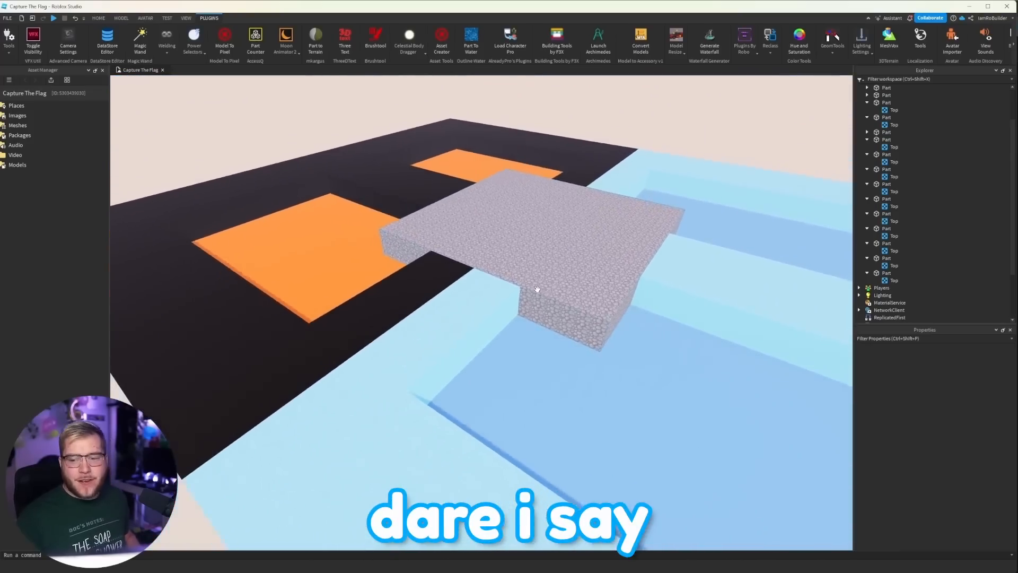
key("s")
key("d")
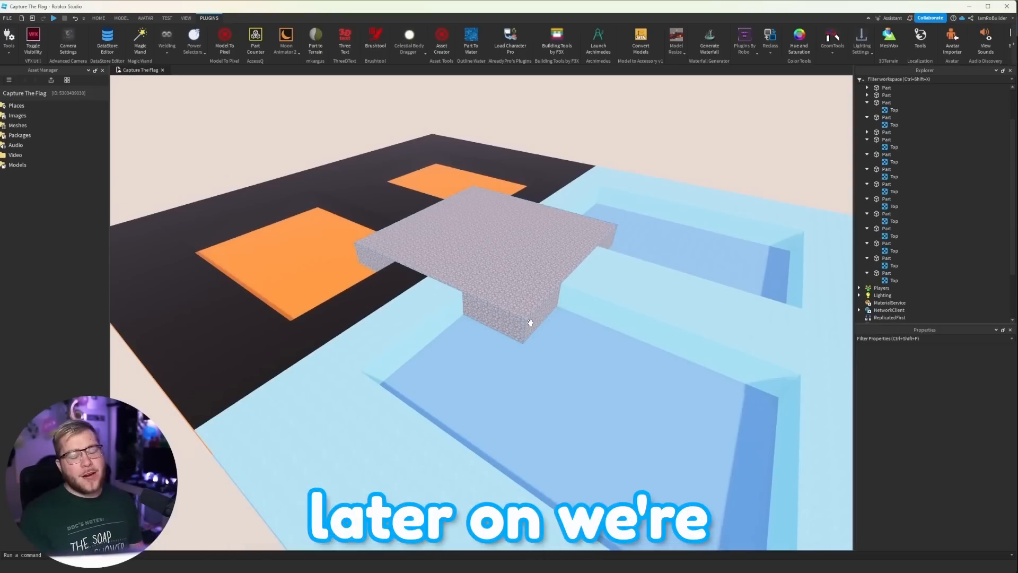
scroll(535, 330, "down", 10)
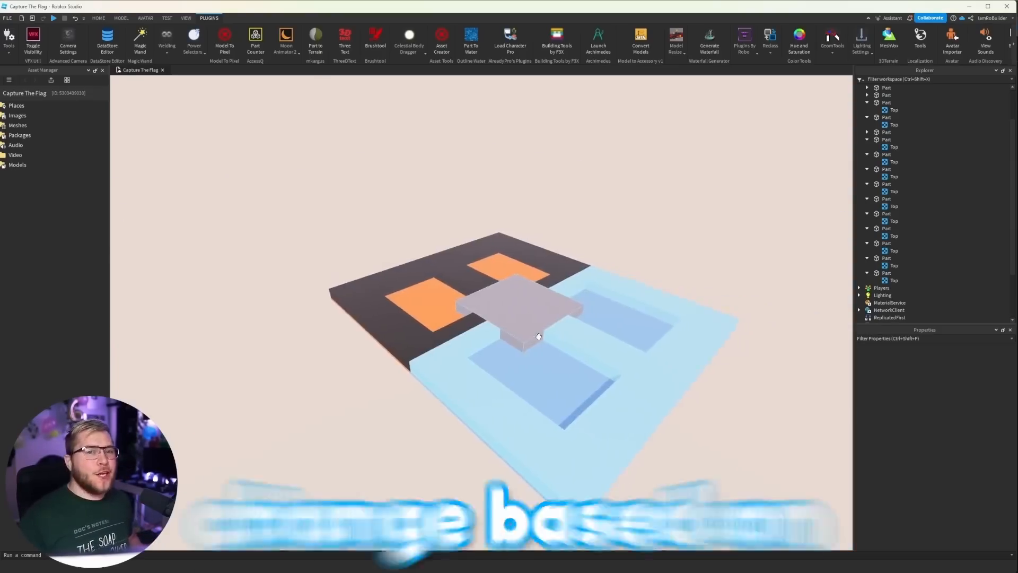
scroll(538, 331, "up", 10)
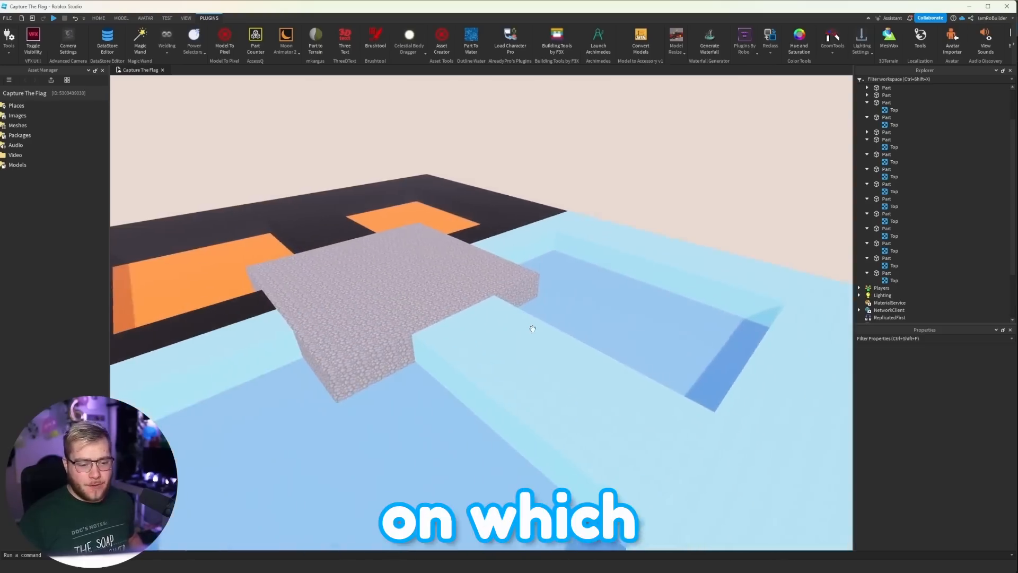
Raise the blue and orange base parts together to make the recessed pools shallower, and check the orange pool up close.
right_click_drag(540, 312, 644, 306)
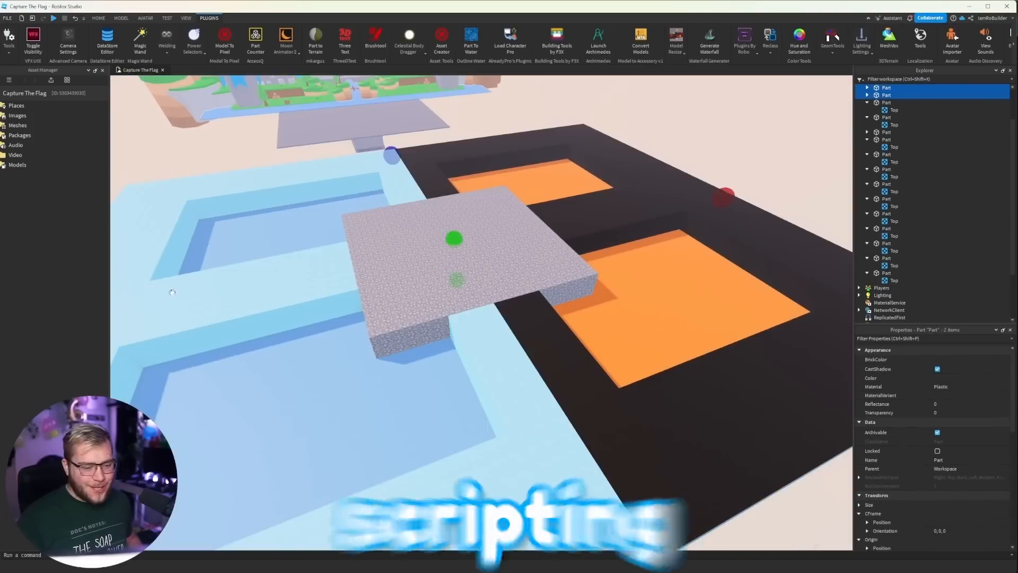
left_click(76, 36)
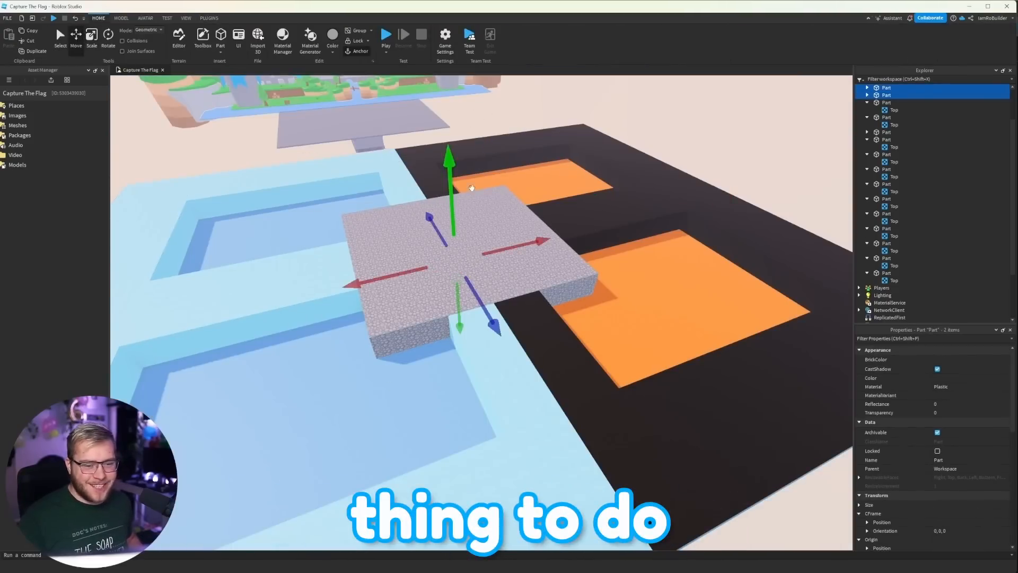
left_click_drag(455, 190, 454, 178)
left_click(714, 128)
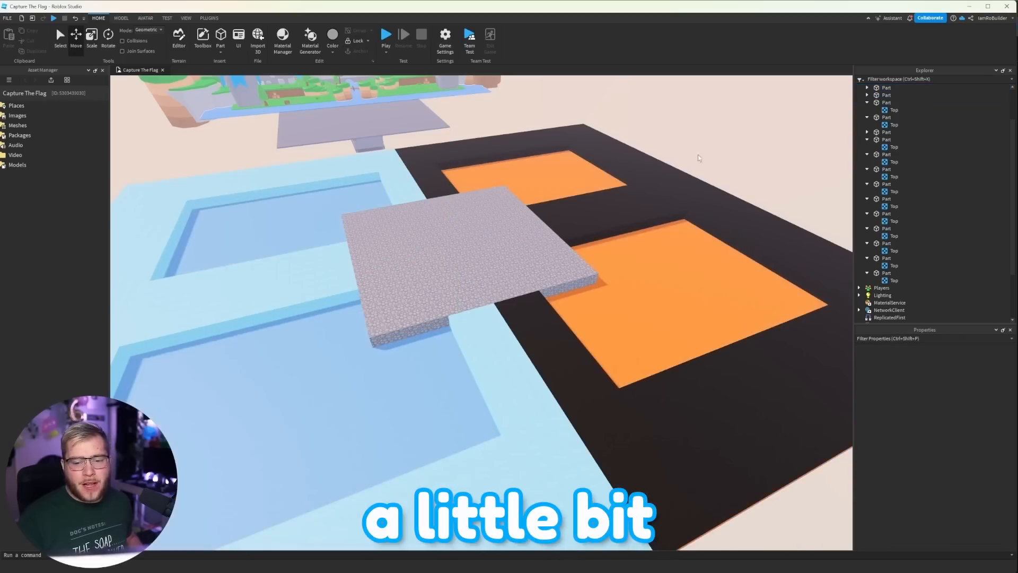
left_click(623, 320)
scroll(577, 265, "up", 6)
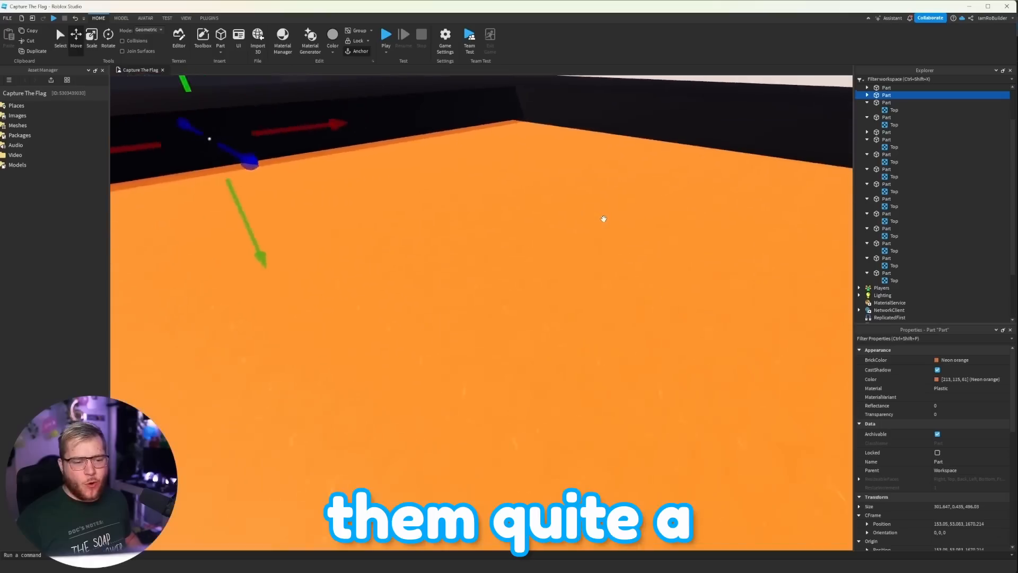
right_click_drag(604, 219, 595, 237)
scroll(605, 218, "down", 8)
key("d")
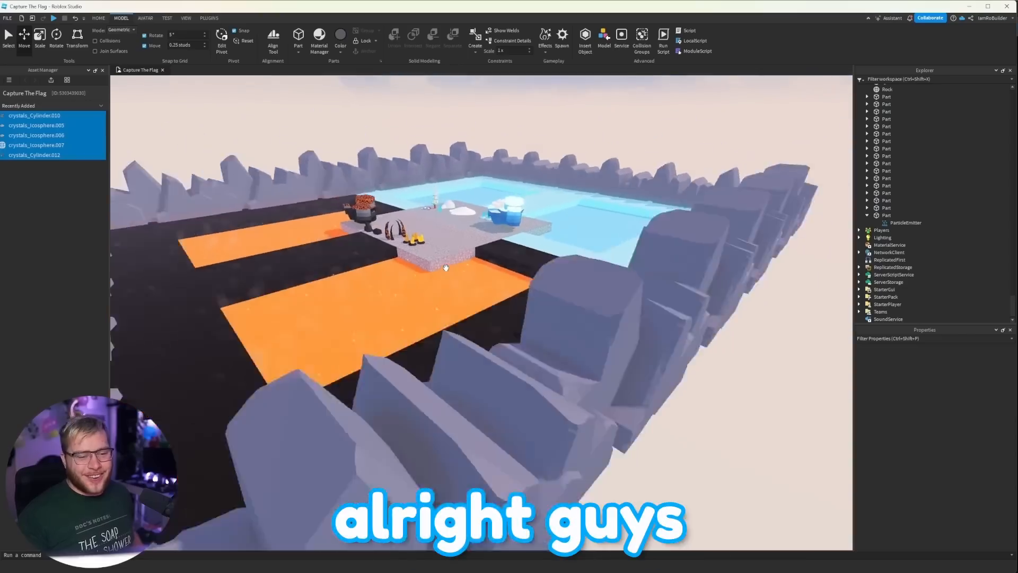
Examine the rock perimeter, glowing lava pools and volcanic props on the central platform from several distances.
scroll(446, 268, "down", 5)
right_click_drag(446, 267, 446, 268)
scroll(446, 267, "up", 10)
key("w")
right_click_drag(483, 299, 472, 366)
key("s")
key("w")
key("s")
key("w")
key("s")
key("w")
key("w")
key("w")
key("a")
key("d")
scroll(471, 355, "up", 10)
scroll(472, 361, "down", 10)
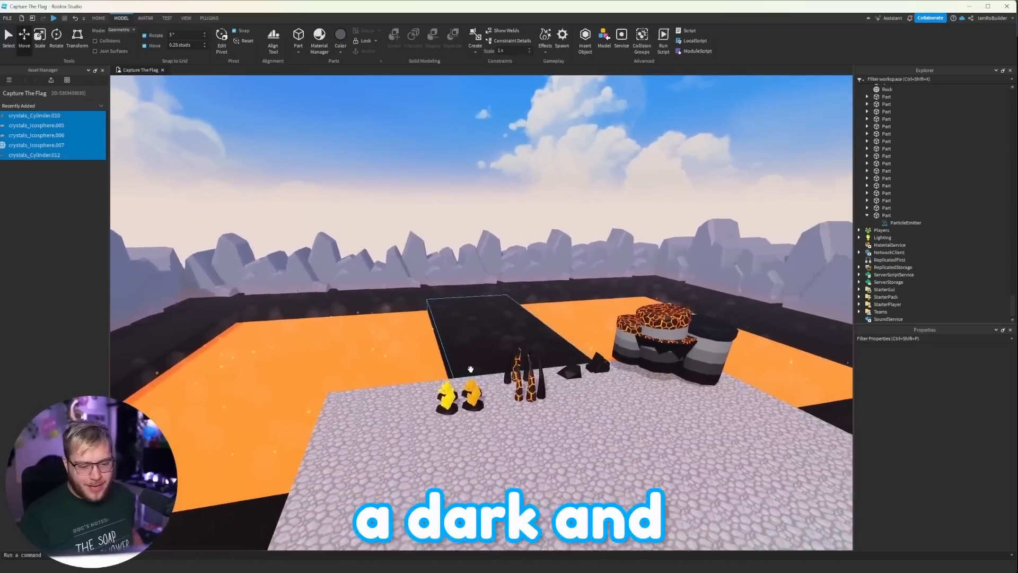
Select the bare tree trunk among the snow props on the central platform and set its BrickColor to Really black.
key("a")
right_click_drag(446, 400, 448, 408)
key("w")
key("w")
key("w")
key("s")
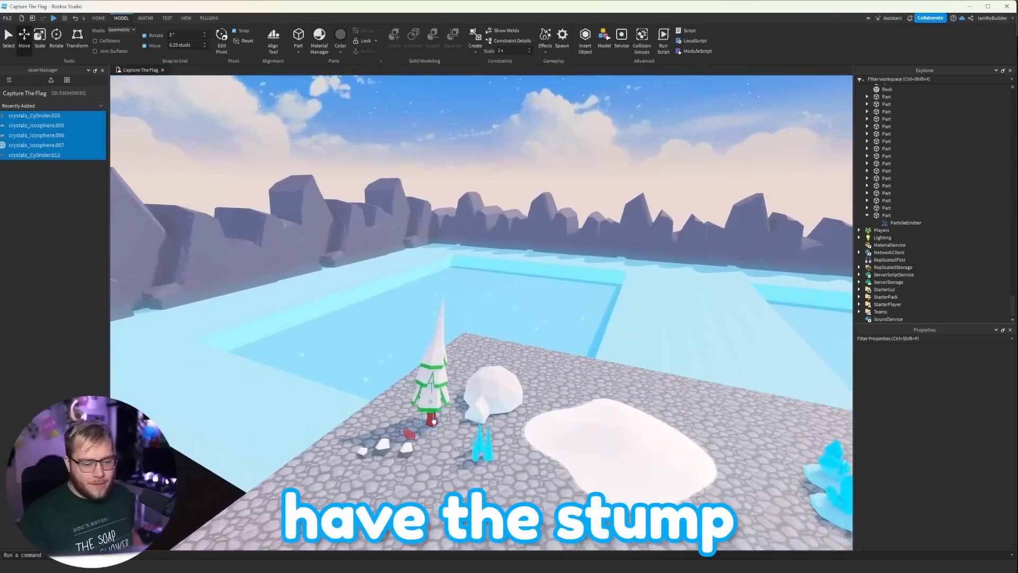
left_click(433, 422)
key("f")
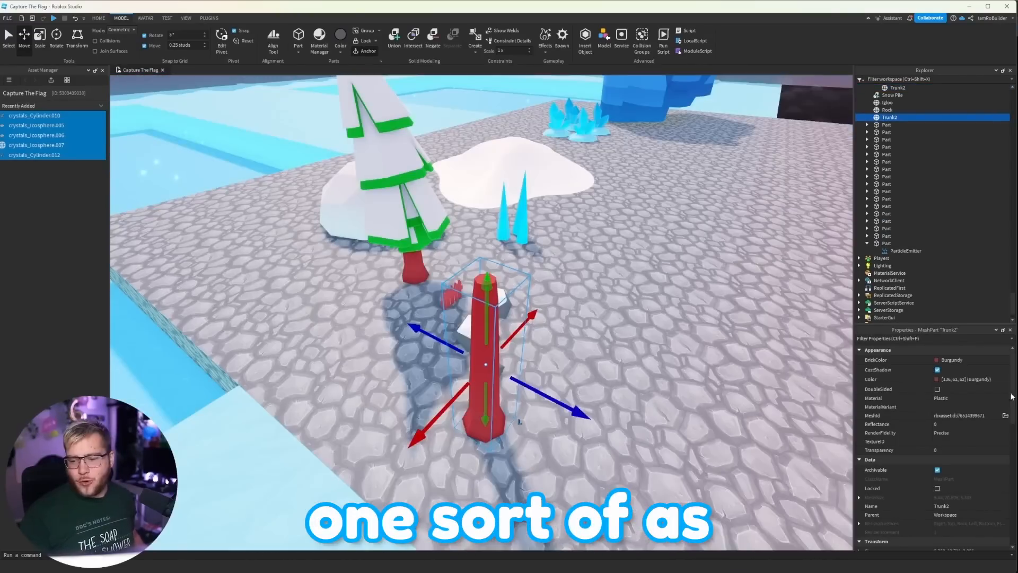
left_click(936, 362)
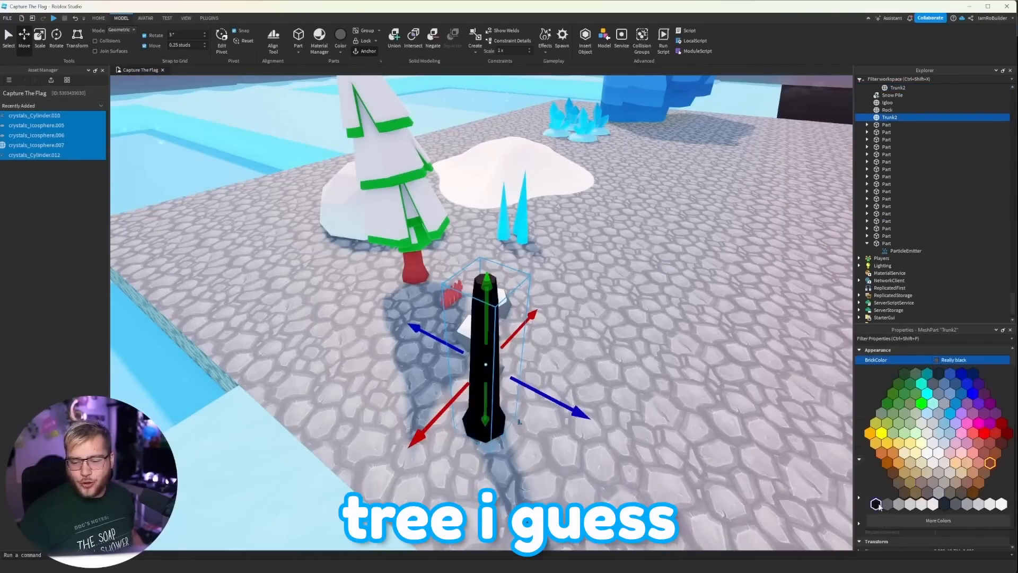
left_click(878, 505)
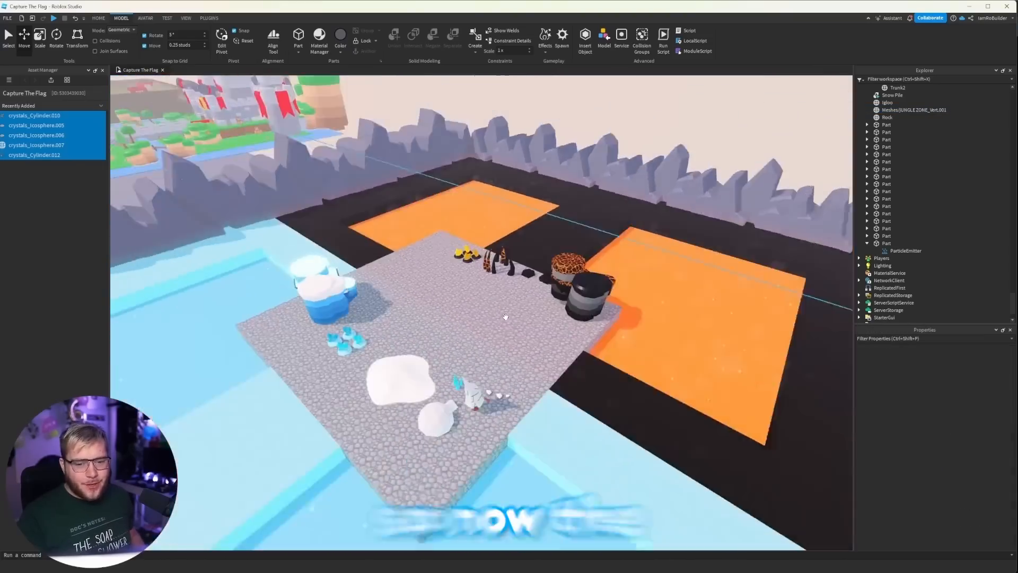
Move the Snow Side model from the central platform to the outer corner of the snow half.
scroll(506, 316, "up", 5)
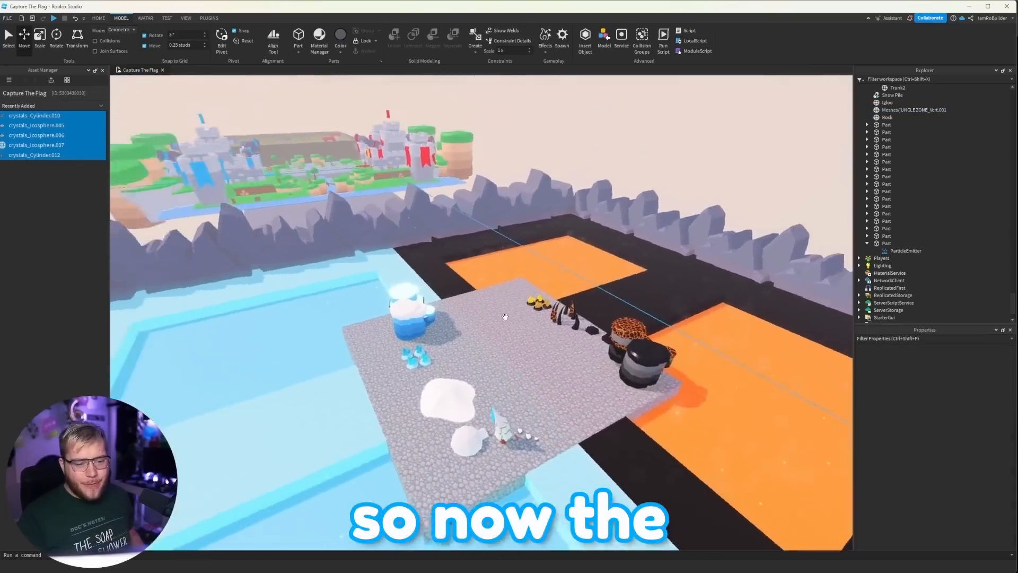
left_click(393, 340)
right_click_drag(392, 336, 379, 350)
left_click_drag(416, 275, 278, 241)
scroll(289, 257, "up", 2)
left_click_drag(332, 268, 277, 256)
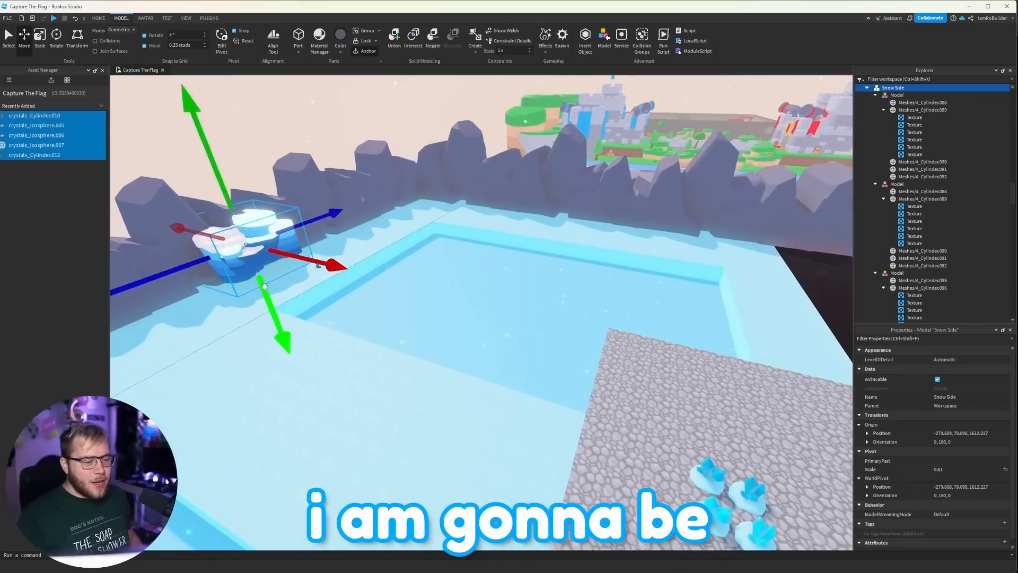
left_click_drag(267, 295, 268, 295)
right_click_drag(287, 302, 376, 288)
key("w")
key("s")
left_click_drag(376, 272, 573, 273)
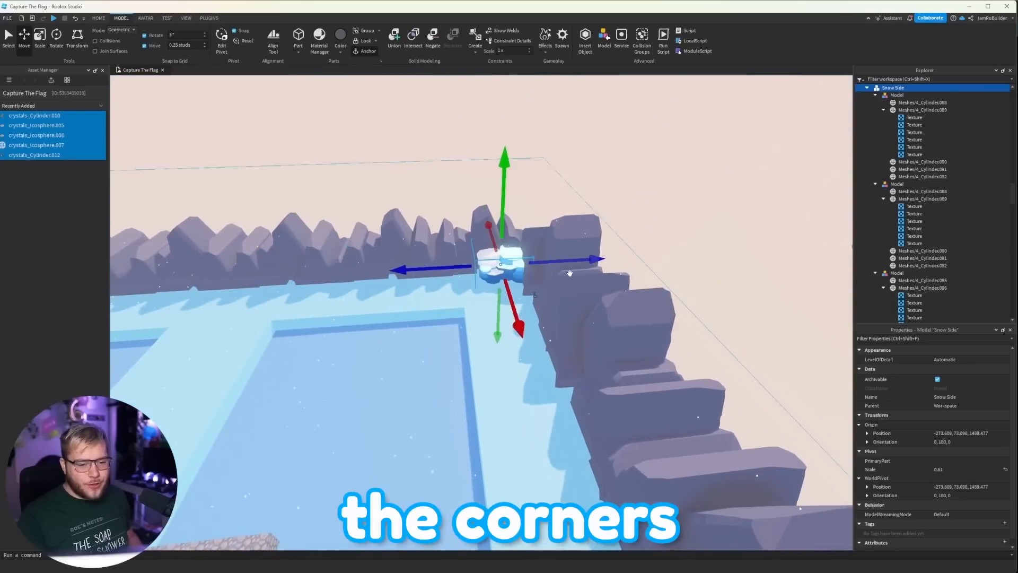
Enlarge the Snow Side model in the corner and rotate it 25 degrees about the vertical axis.
left_click_drag(492, 227, 505, 147)
key("ctrl+4")
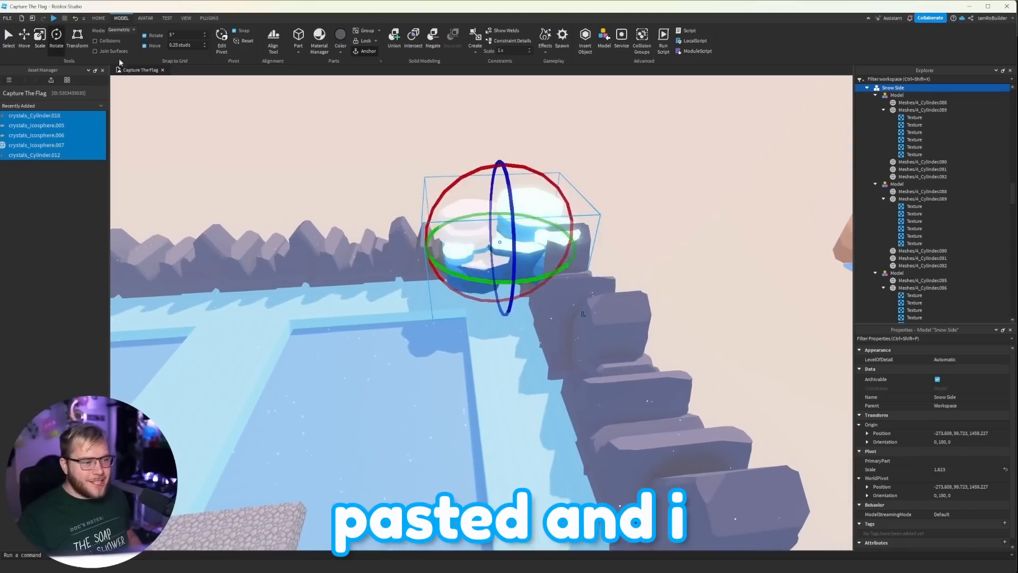
left_click_drag(479, 278, 443, 271)
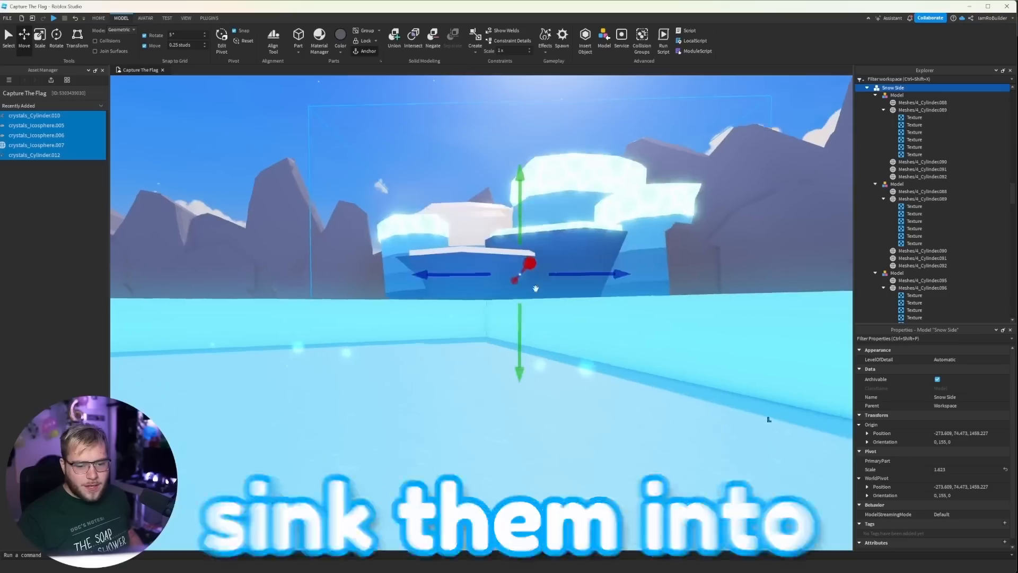
Sink the enlarged Snow Side model into the ground and fine-tune its placement in the corner.
key("w")
right_click_drag(536, 289, 536, 288)
key("s")
left_click_drag(537, 247, 532, 239)
key("w")
right_click_drag(533, 238, 533, 238)
Delete the three LavaStone wall rocks that overlap the Snow Side model at the corner.
key("s")
key("s")
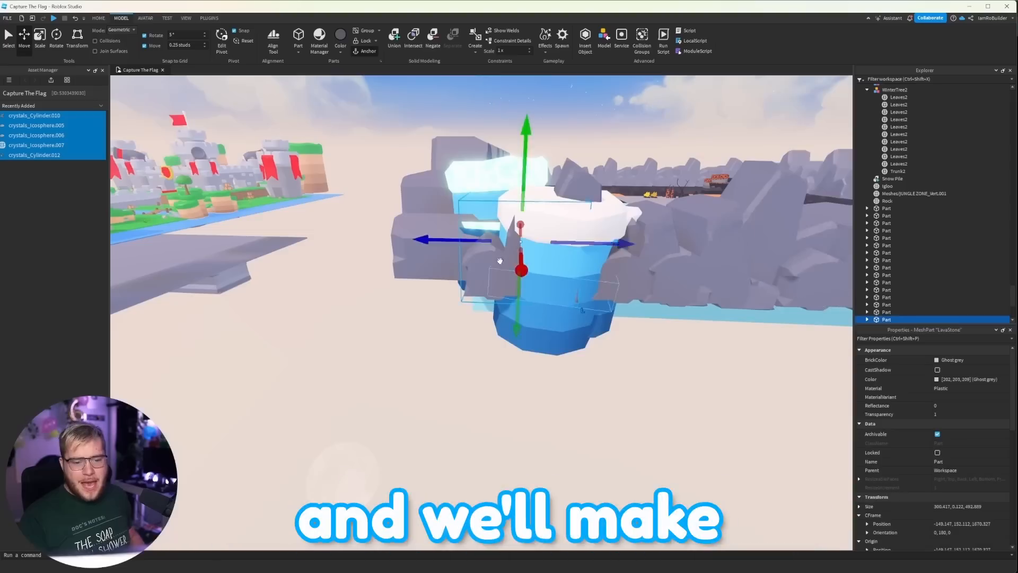
left_click(435, 207, "ctrl")
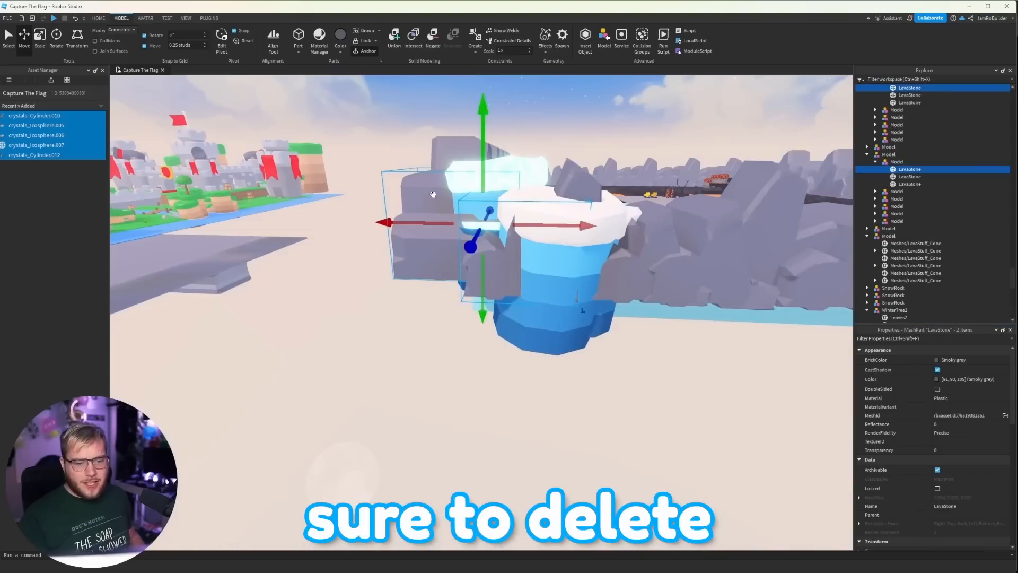
key("Delete")
left_click(575, 190)
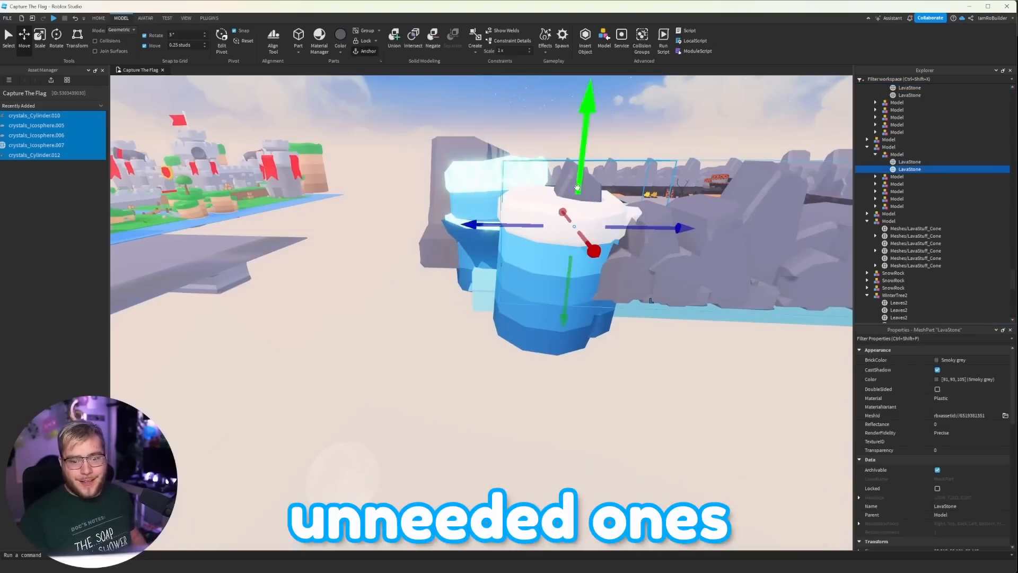
key("Delete")
right_click_drag(562, 203, 554, 180)
key("s")
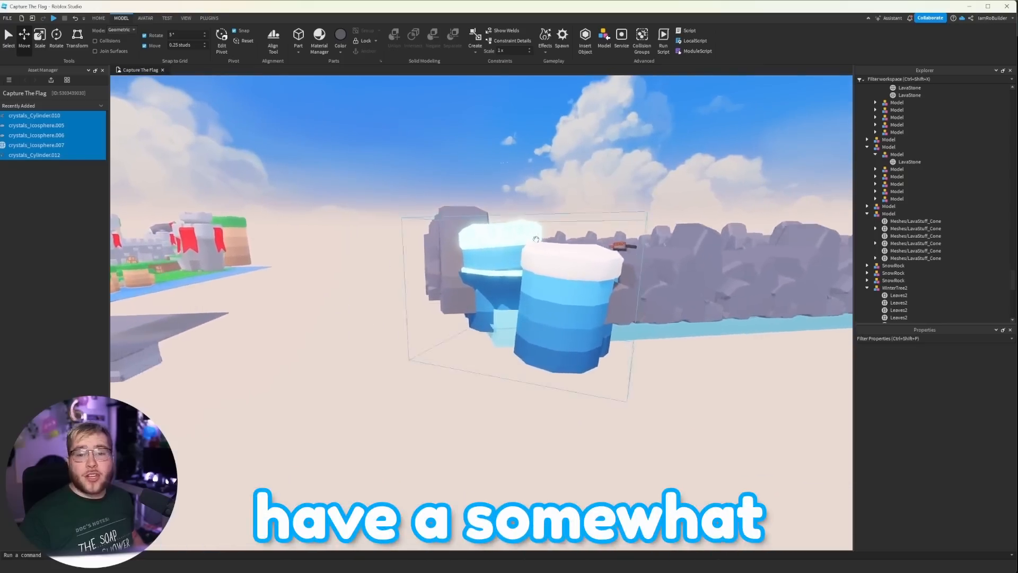
Delete the two LavaStone wall rocks at the other outer corner of the snow half.
right_click_drag(536, 239, 536, 223)
key("w")
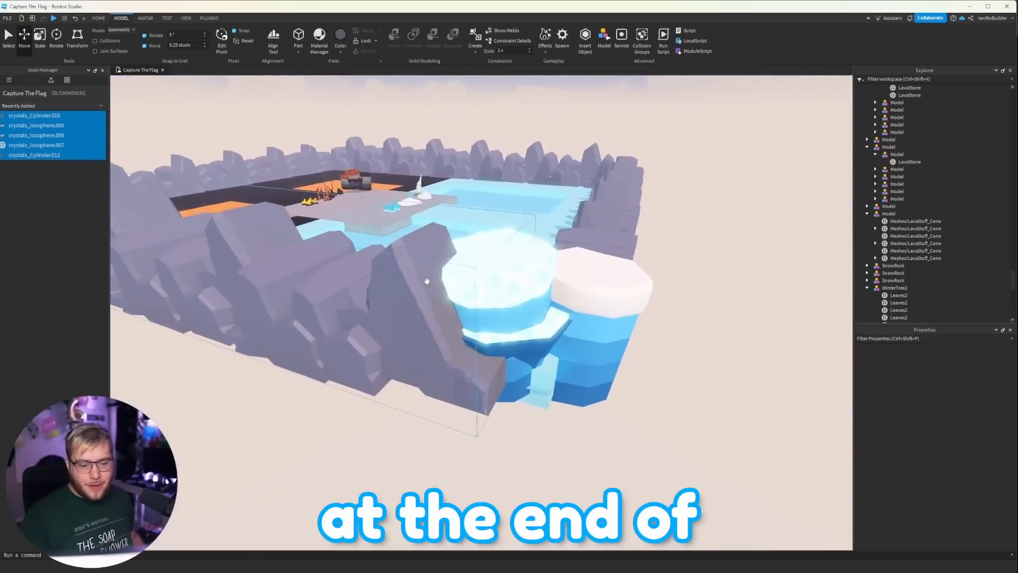
left_click(428, 278)
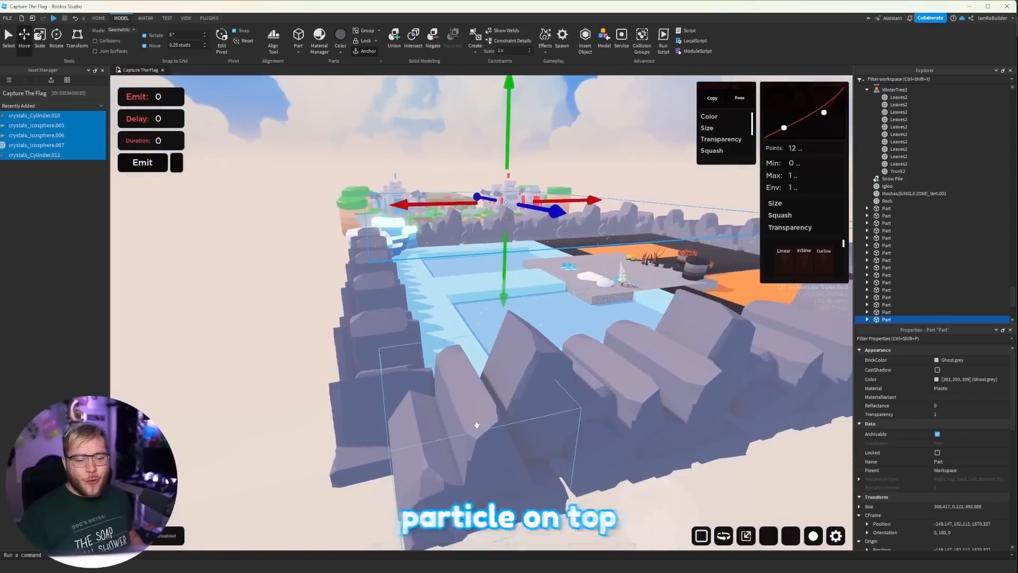
left_click(418, 468)
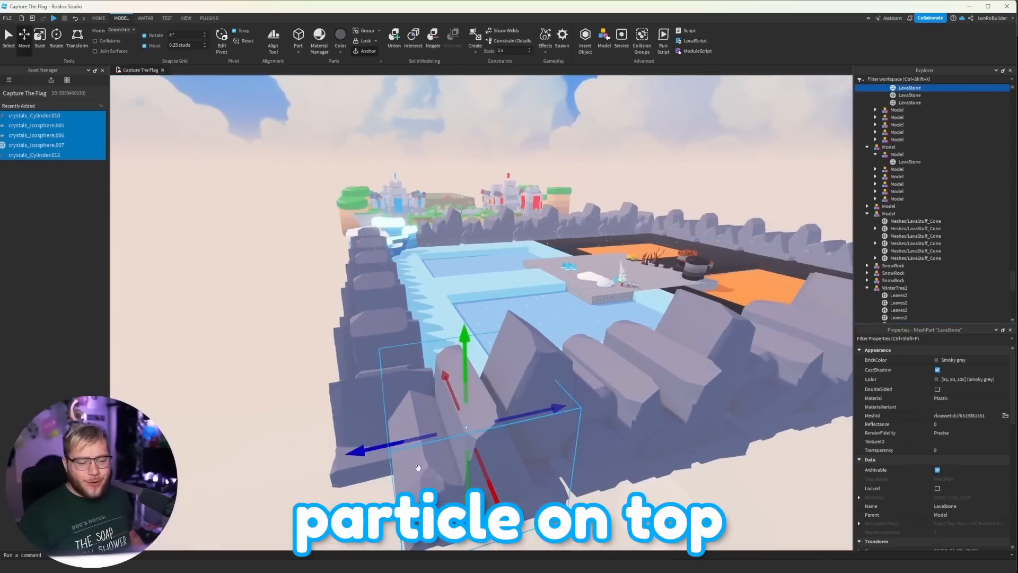
left_click(363, 346, "ctrl")
key("Delete")
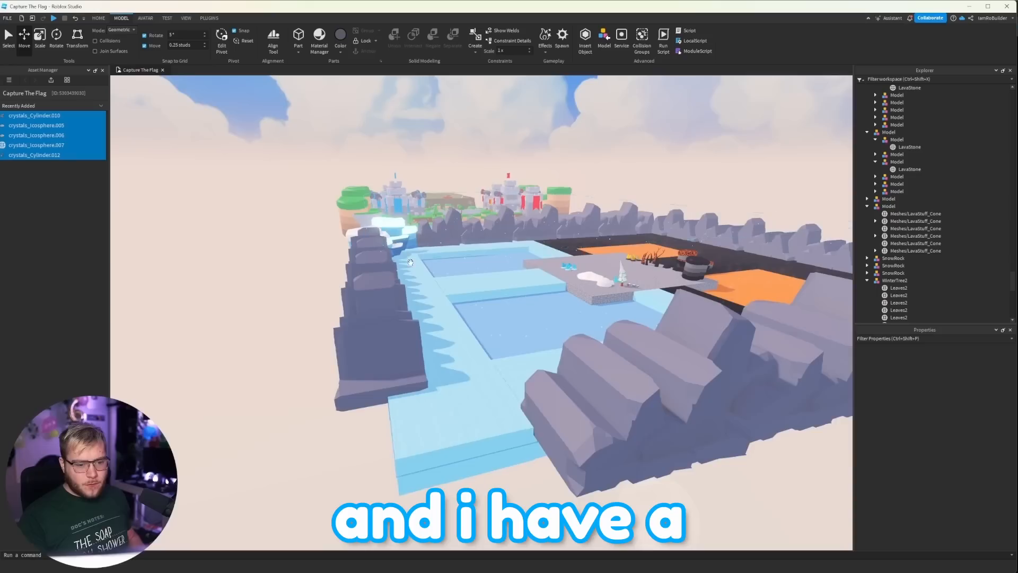
Select the enlarged Snow Side model in the outer corner of the snow half.
key("w")
right_click_drag(371, 286, 410, 262)
scroll(410, 262, "down", 5)
scroll(422, 271, "up", 10)
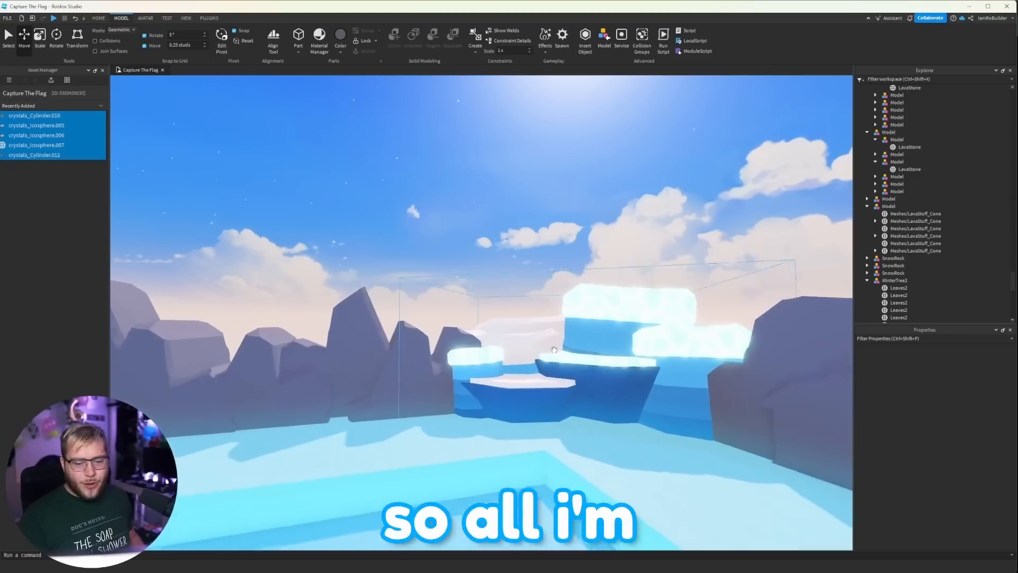
left_click(530, 382)
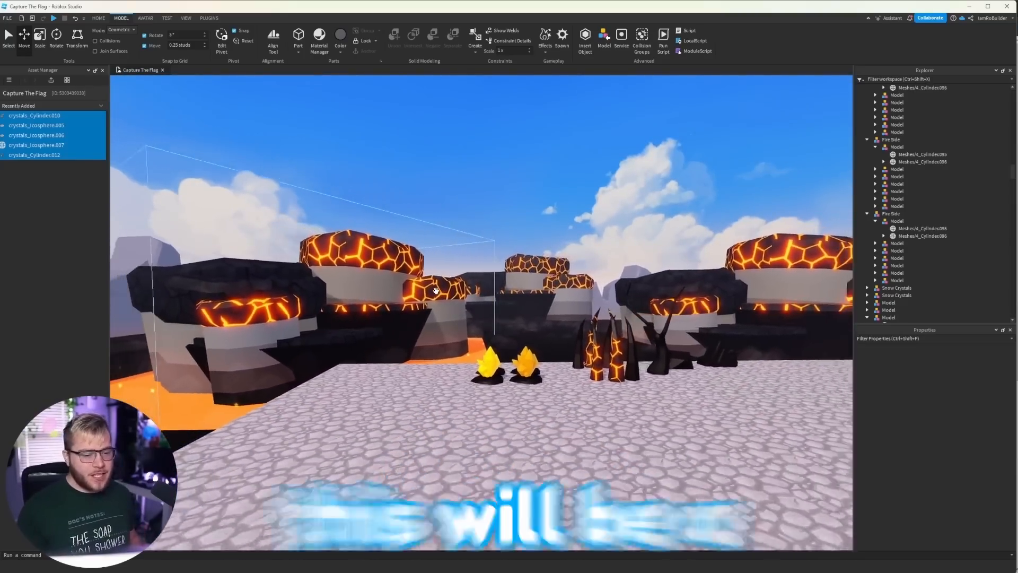
Look over the lava and snow halves and the small decoration assets laid out on the central stone platform.
key("s")
right_click_drag(446, 274, 585, 291)
key("w")
key("w")
key("w")
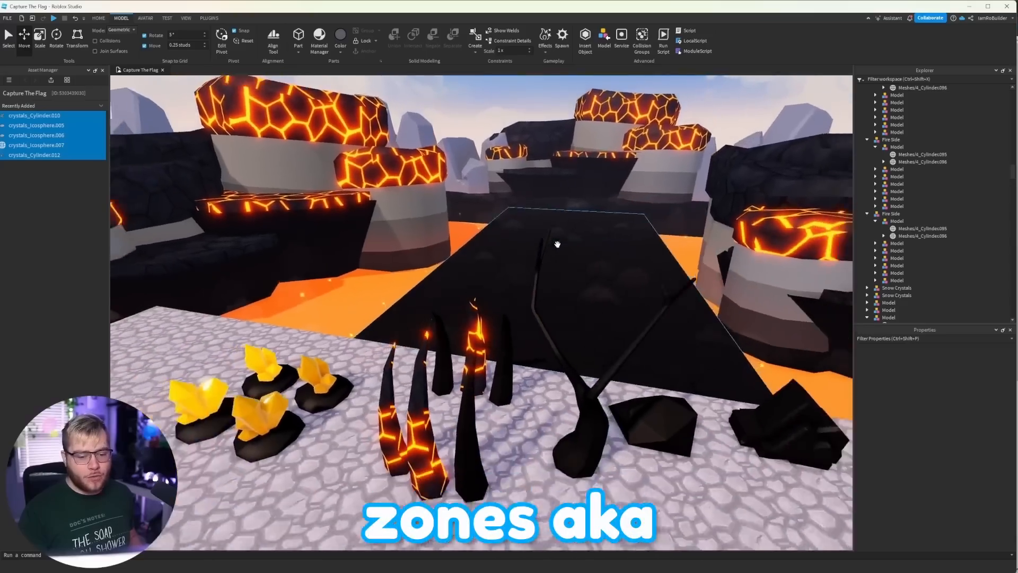
right_click_drag(557, 244, 558, 244)
key("s")
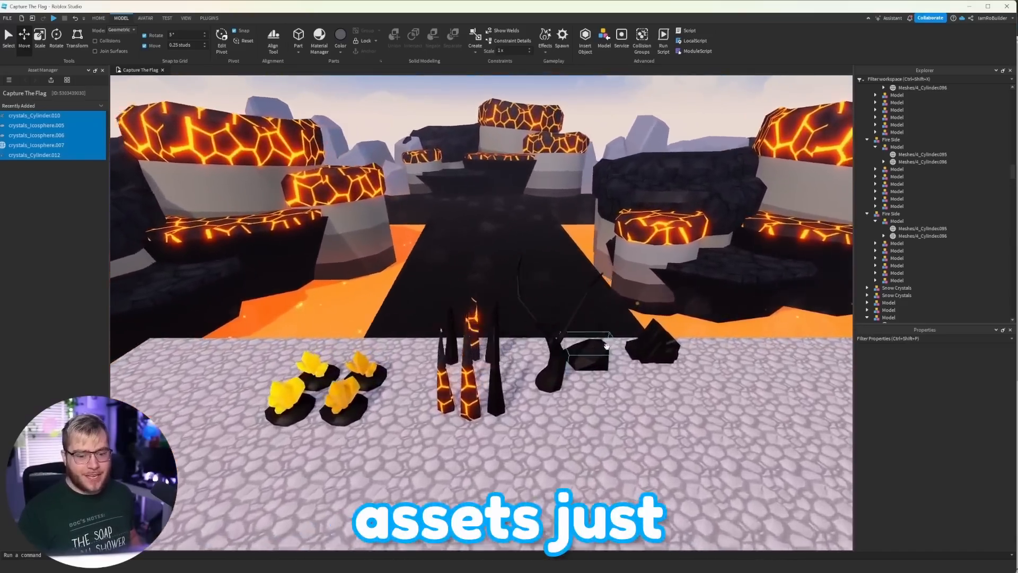
key("s")
right_click_drag(580, 344, 551, 361)
key("w")
key("s")
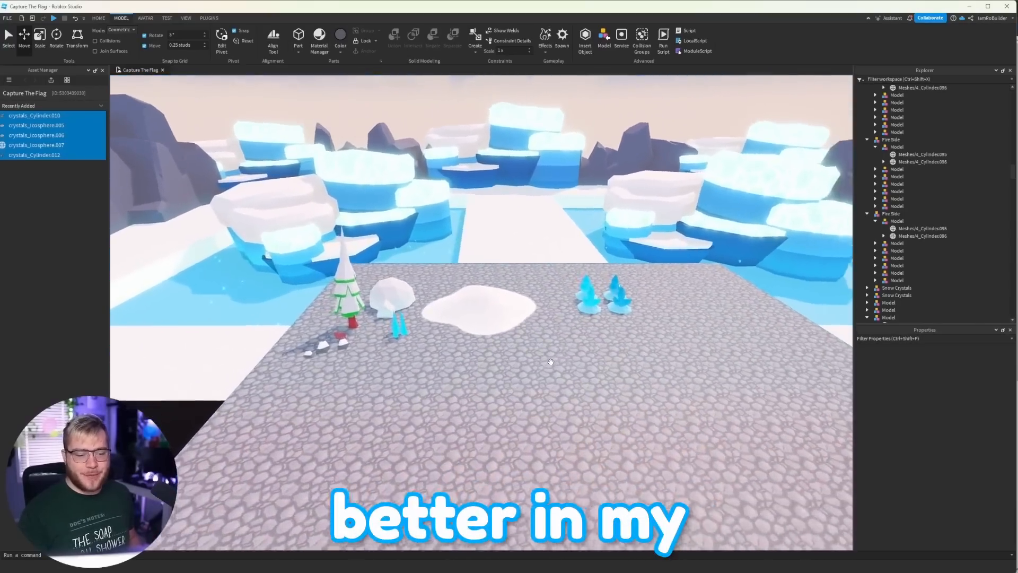
Raise the invisible snow particle part high above the map so it no longer blocks selection.
key("a")
left_click(416, 304)
left_click(45, 43)
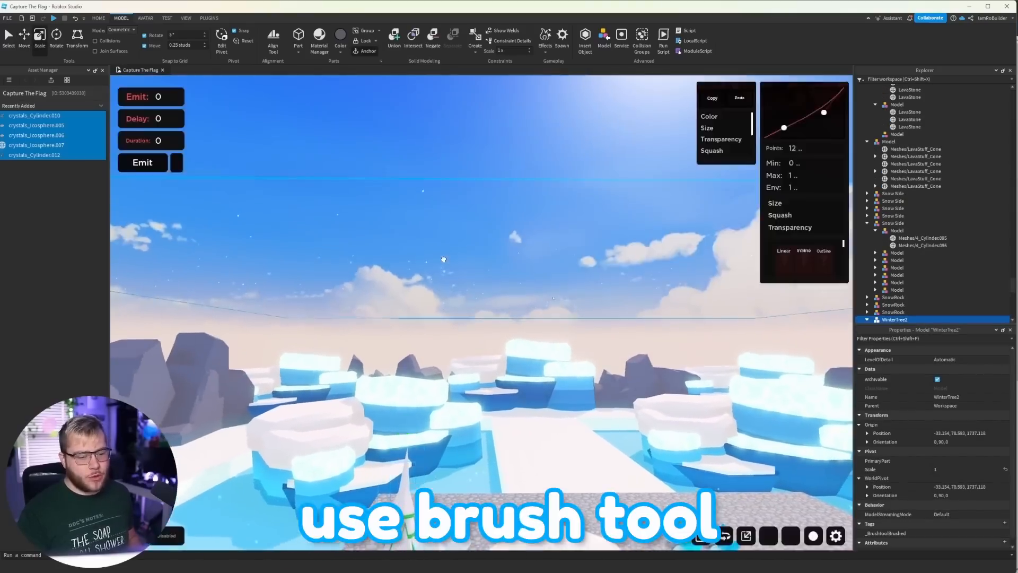
right_click_drag(477, 182, 477, 181)
key("s")
left_click(27, 41)
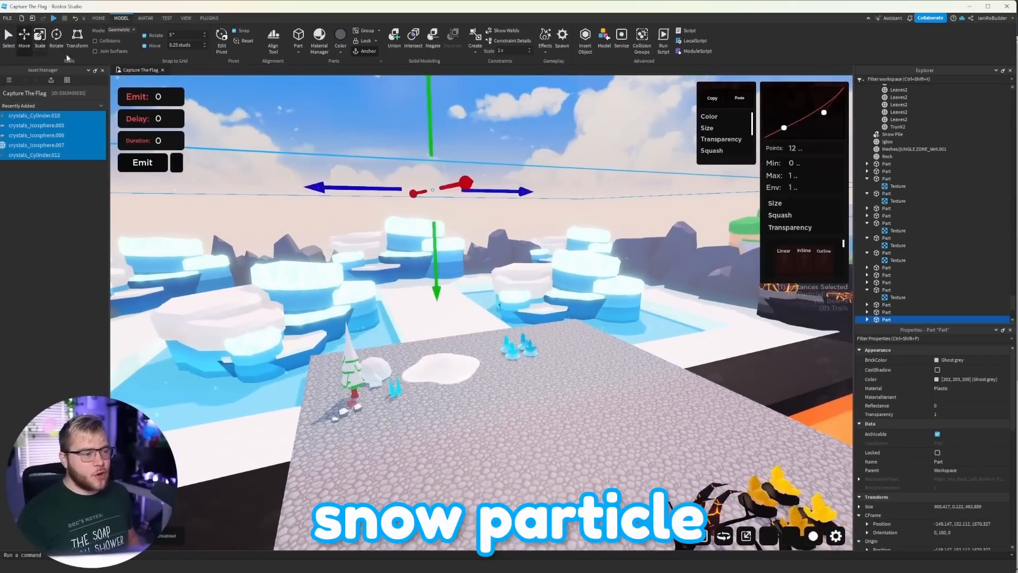
left_click_drag(437, 260, 434, 236)
right_click_drag(435, 236, 435, 237)
left_click_drag(435, 237, 434, 236)
right_click_drag(435, 237, 435, 237)
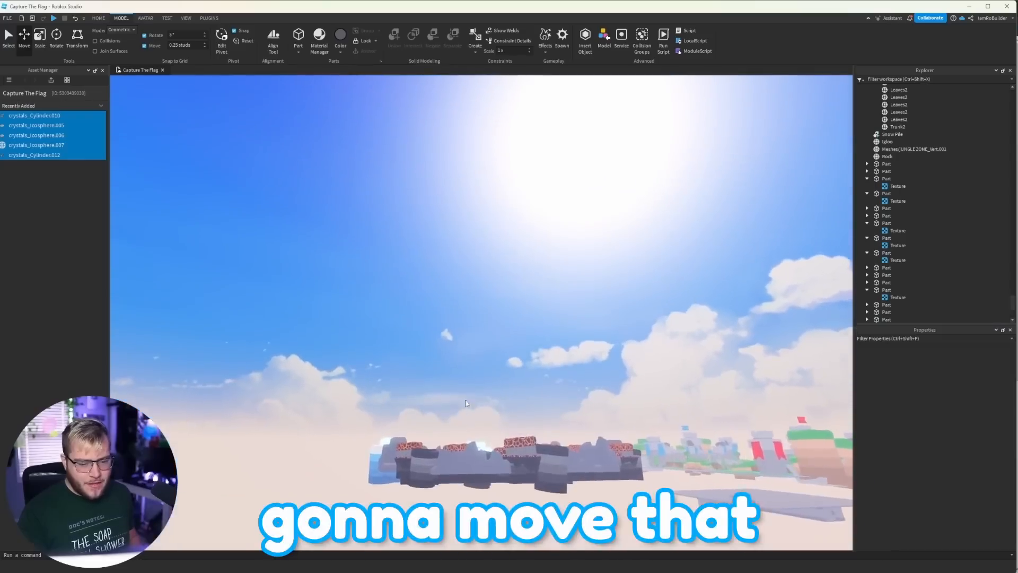
right_click_drag(453, 324, 453, 325)
left_click_drag(422, 268, 748, 470)
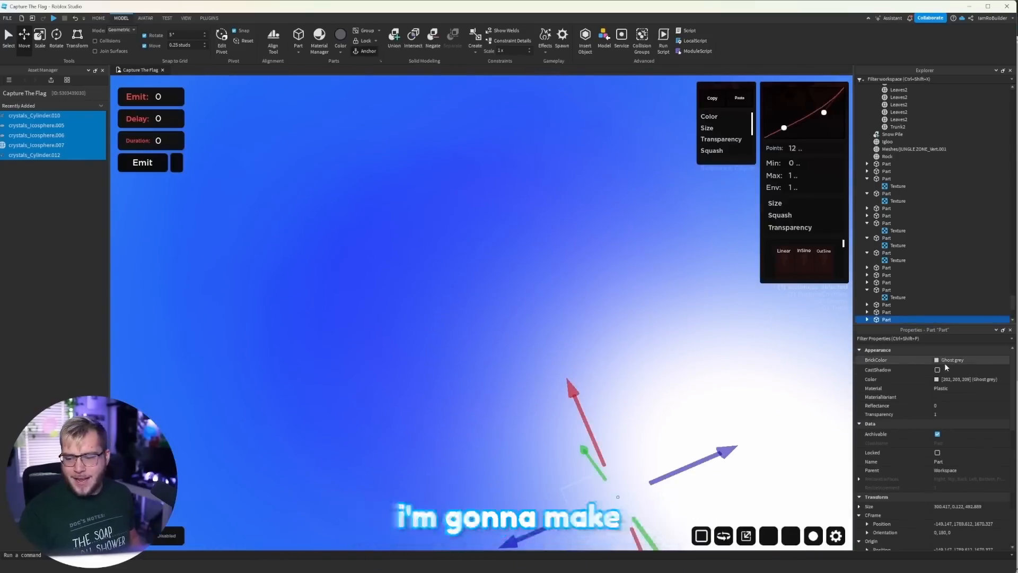
Set the transparency of the raised snow particle part to 0.5 and return to the map.
left_click(952, 413)
left_click(971, 414)
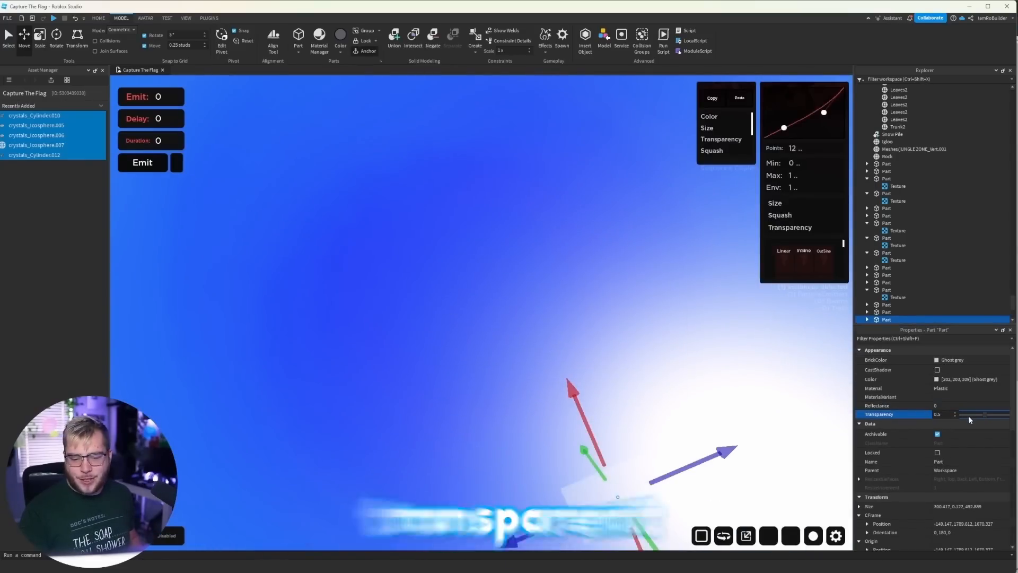
left_click(554, 421)
right_click_drag(554, 421, 558, 419)
Open the Brushtool plugin and start it.
left_click(209, 18)
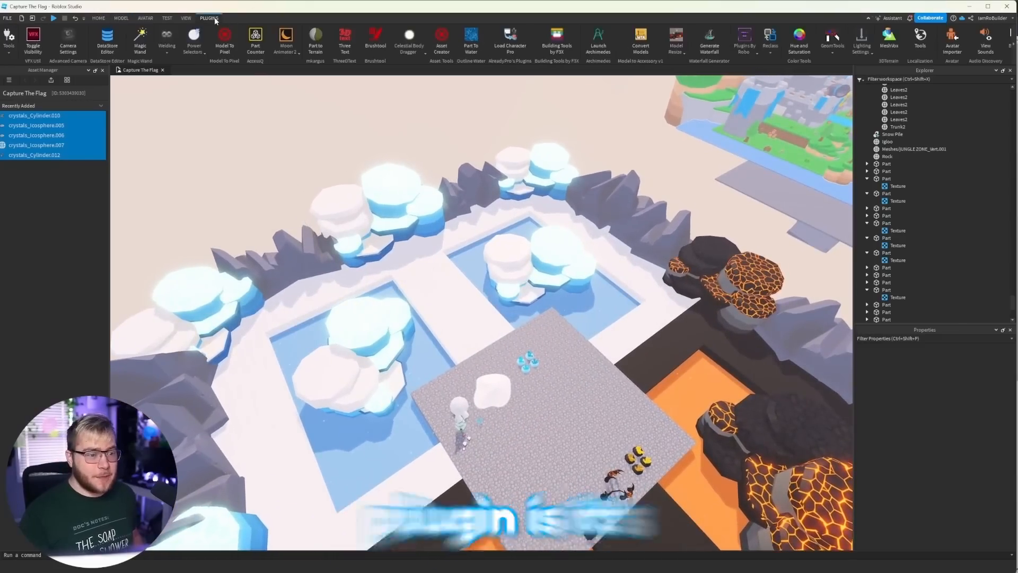
left_click(375, 39)
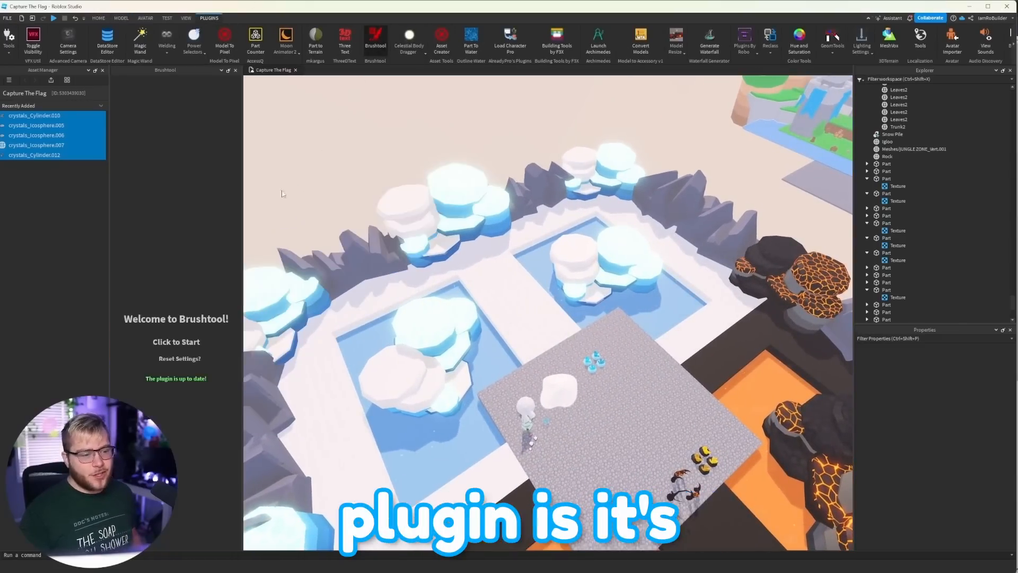
left_click(195, 339)
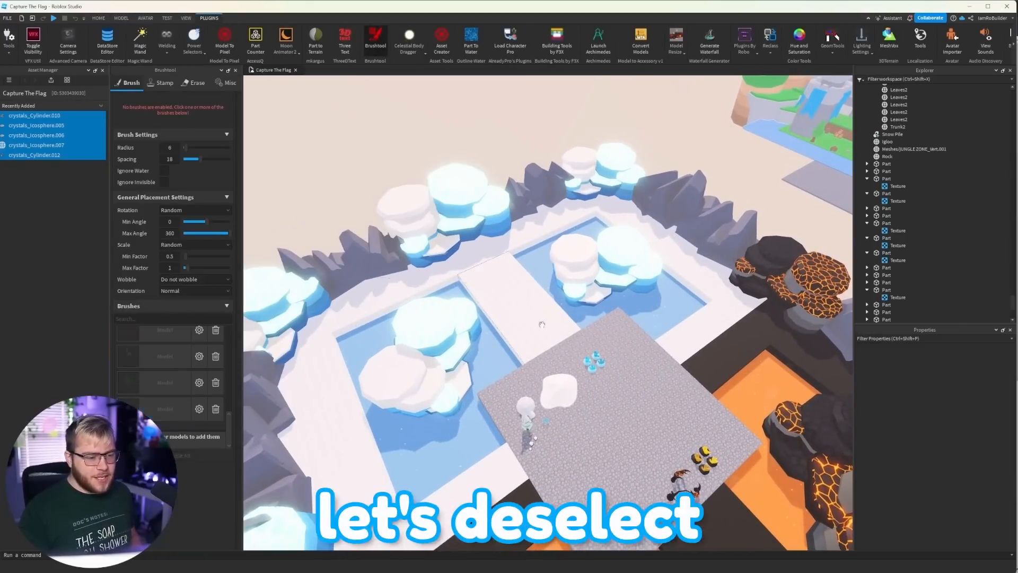
Add the WinterTree2 model on the stone platform as a brush and enable it.
right_click_drag(548, 320, 549, 326)
key("w")
key("w")
left_click(546, 261)
key("w")
key("s")
scroll(167, 389, "down", 1)
left_click(180, 434)
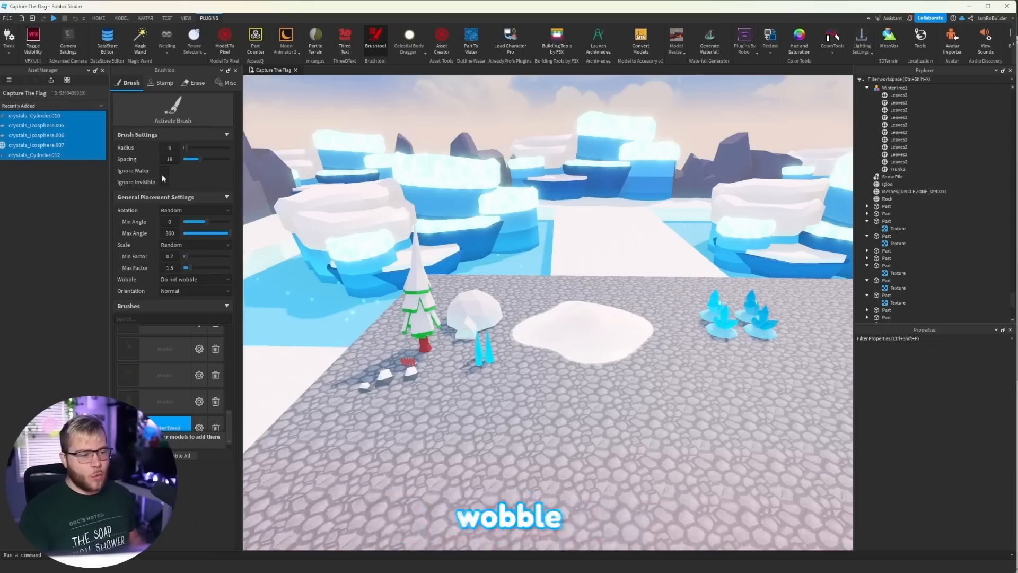
Brush winter trees along one outer snow strip, on the first pool's ice formation and beside the platform on the central snow path.
right_click_drag(562, 273, 562, 272)
left_click(525, 268)
left_click(566, 165)
right_click_drag(539, 184, 539, 184)
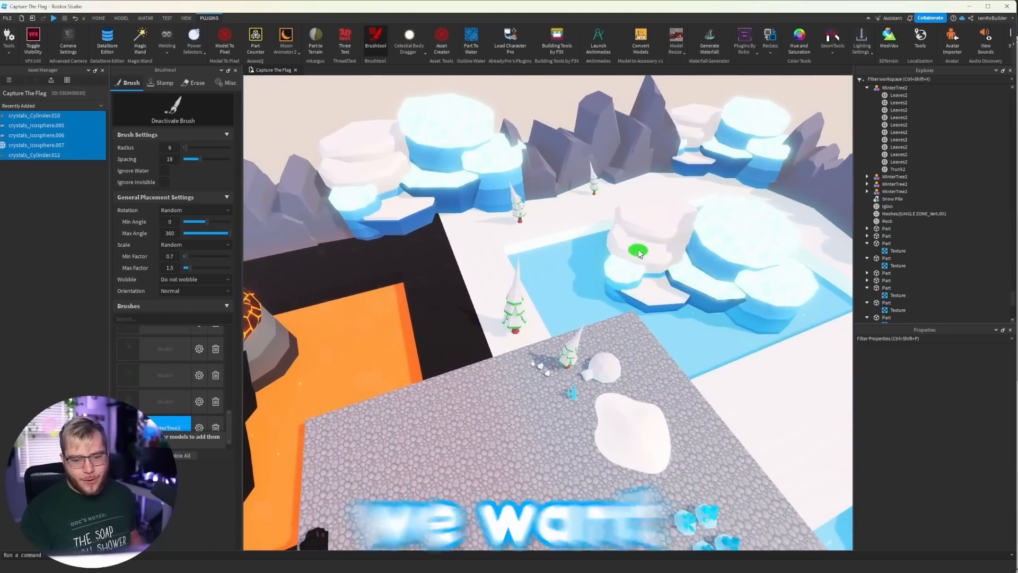
right_click_drag(639, 253, 638, 253)
left_click(552, 291)
right_click_drag(571, 201, 571, 200)
left_click(571, 201)
left_click(564, 344)
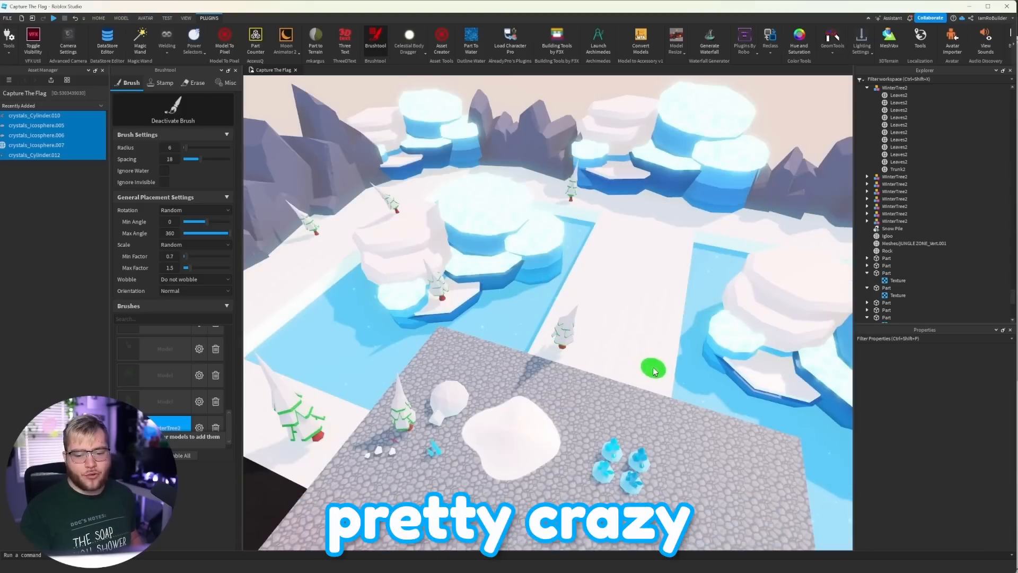
Brush winter trees along the central snow path, on the far Snow Side model and around the second pool's ice formation.
right_click_drag(668, 295, 668, 295)
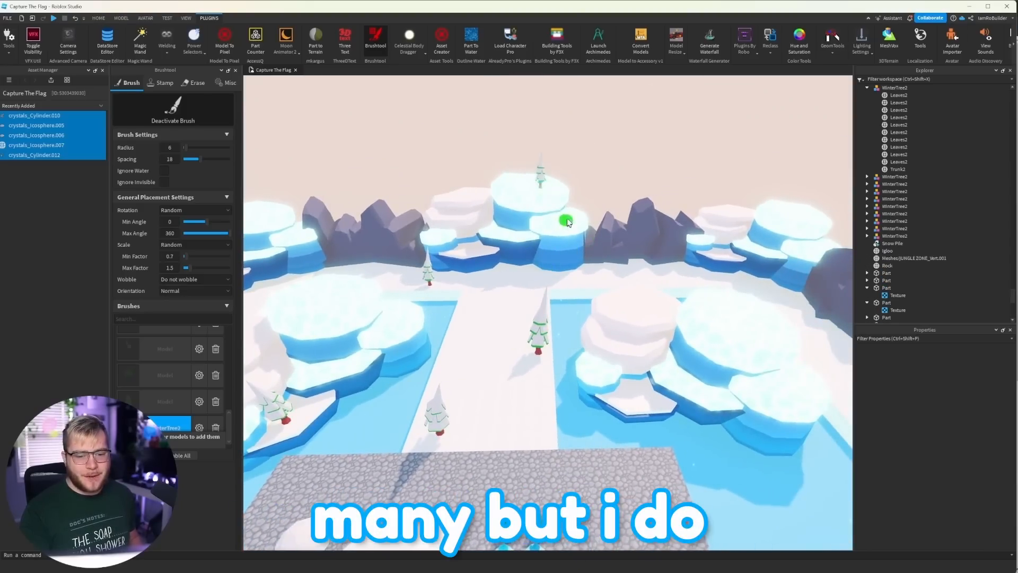
right_click_drag(550, 245, 550, 245)
left_click(521, 296)
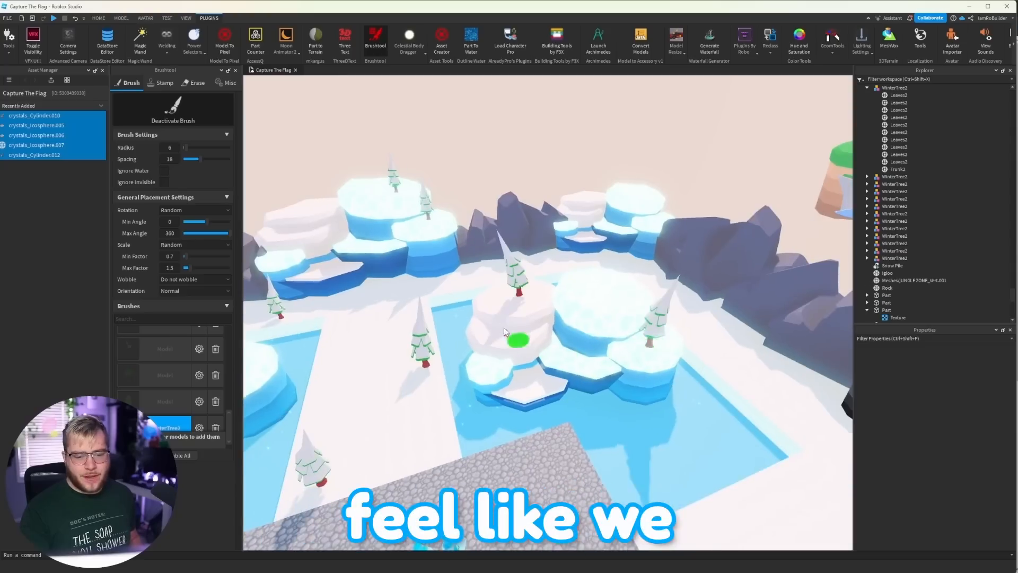
key("a")
left_click(497, 268)
key("d")
left_click(611, 255)
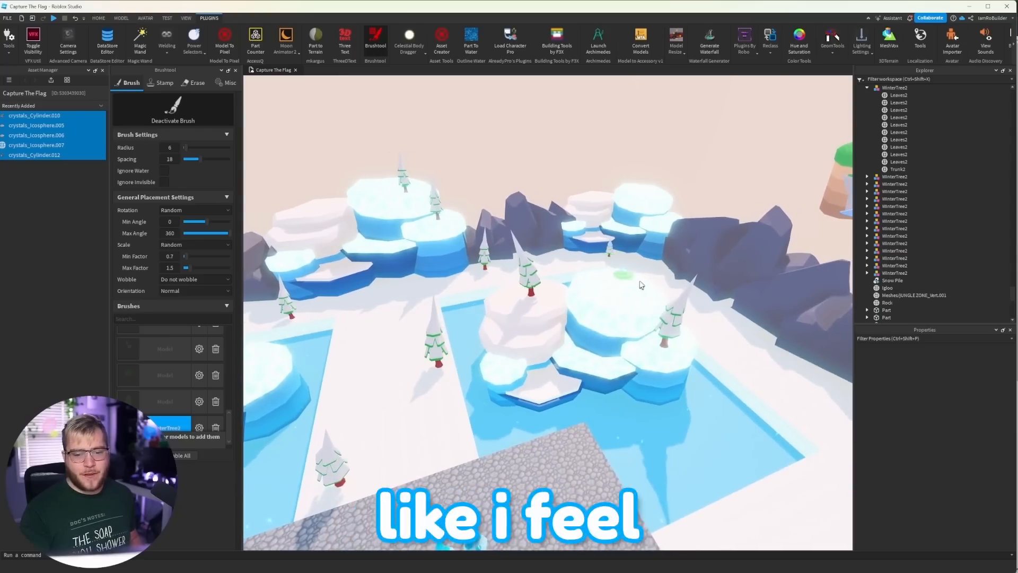
Brush winter trees along the snow strip beside the second pool, up to the lava boundary.
right_click_drag(637, 290, 638, 290)
left_click(638, 305)
key("d")
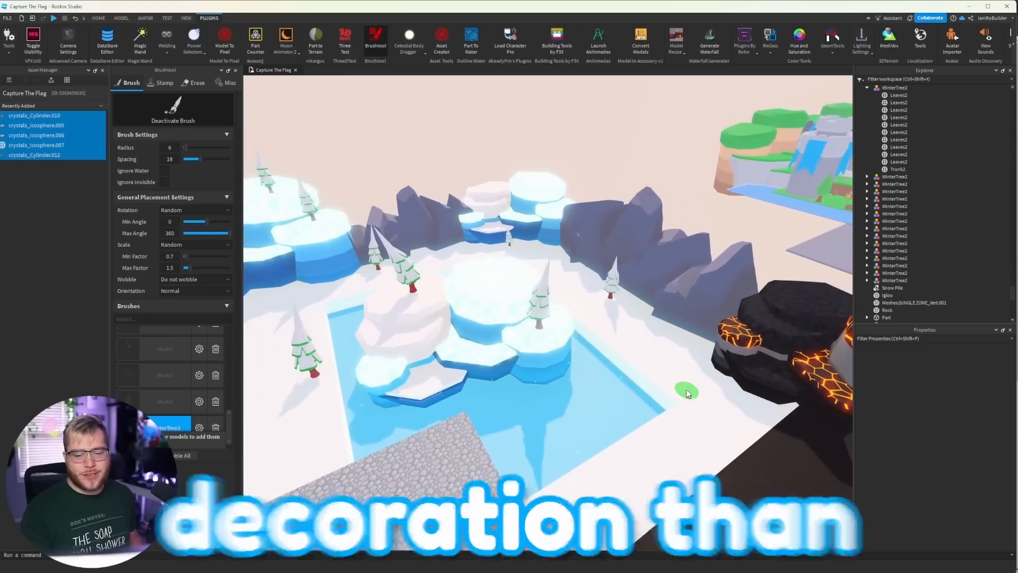
left_click(686, 392)
key("d")
key("w")
Review the distribution of the winter trees across the snow half from the stone platform.
right_click_drag(634, 421, 634, 419)
key("w")
key("s")
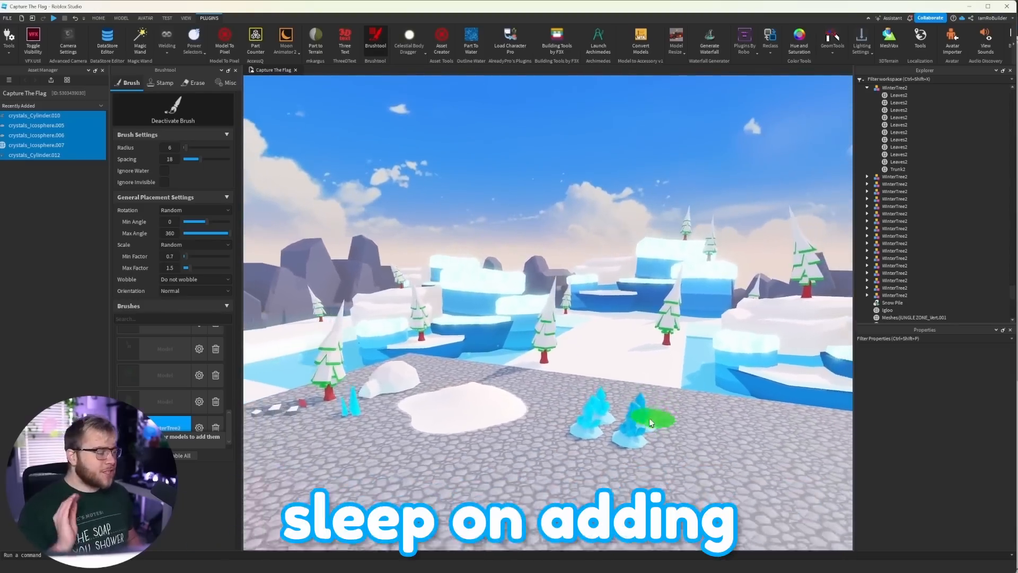
key("s")
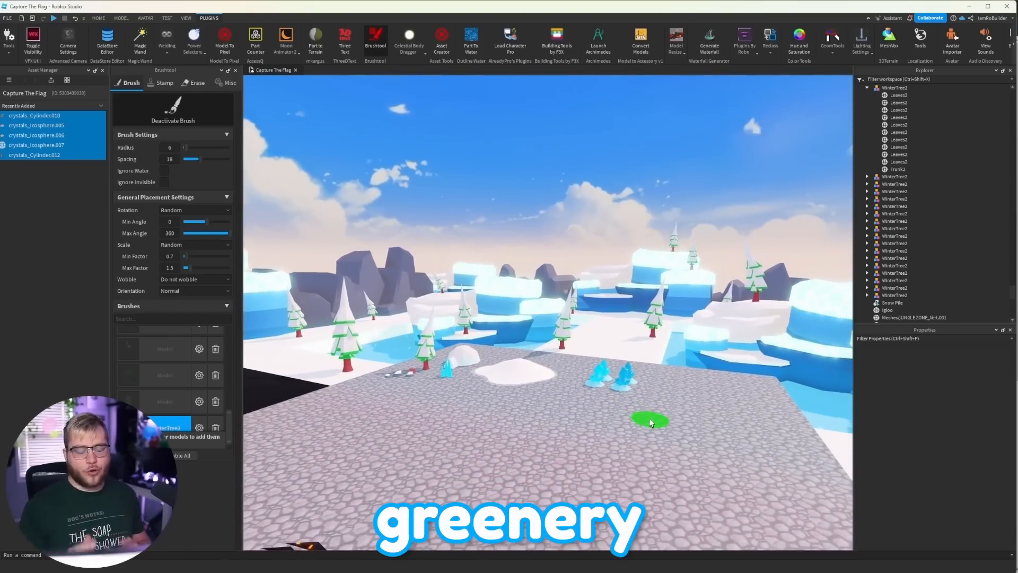
key("w")
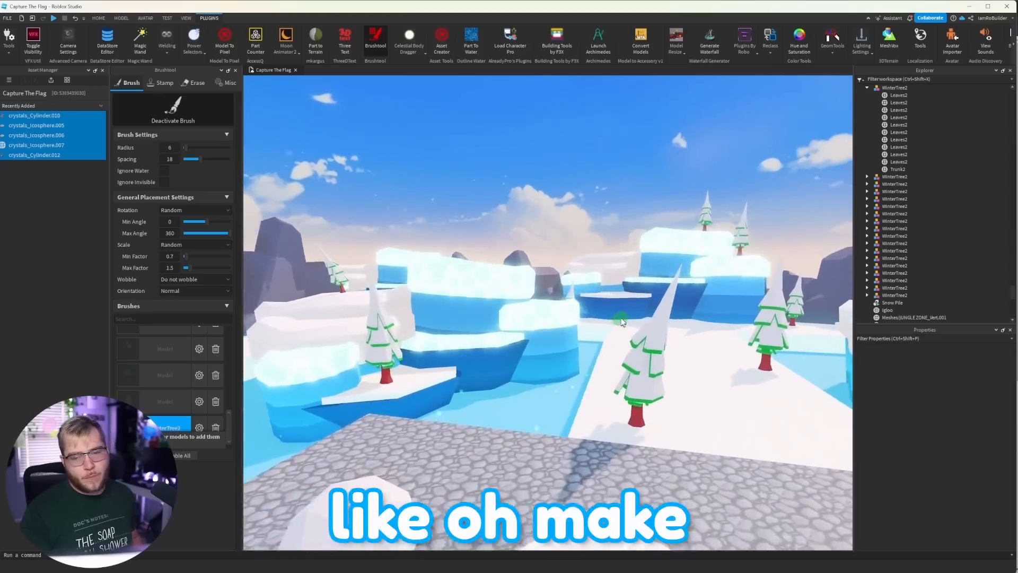
key("s")
right_click_drag(614, 342, 630, 352)
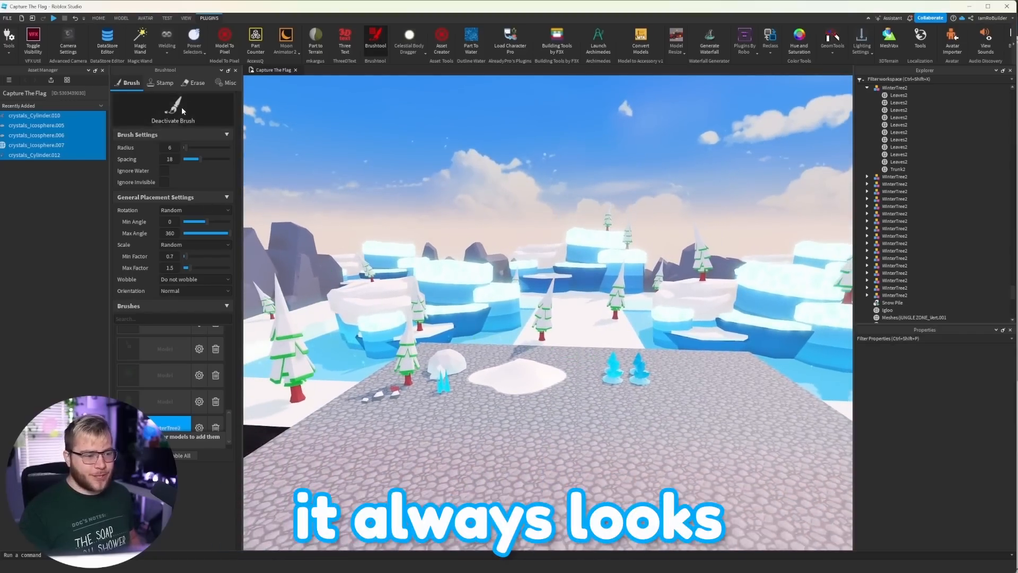
Disable the WinterTree2 brush, add the three SnowRock models as brushes and enable them.
left_click(164, 424)
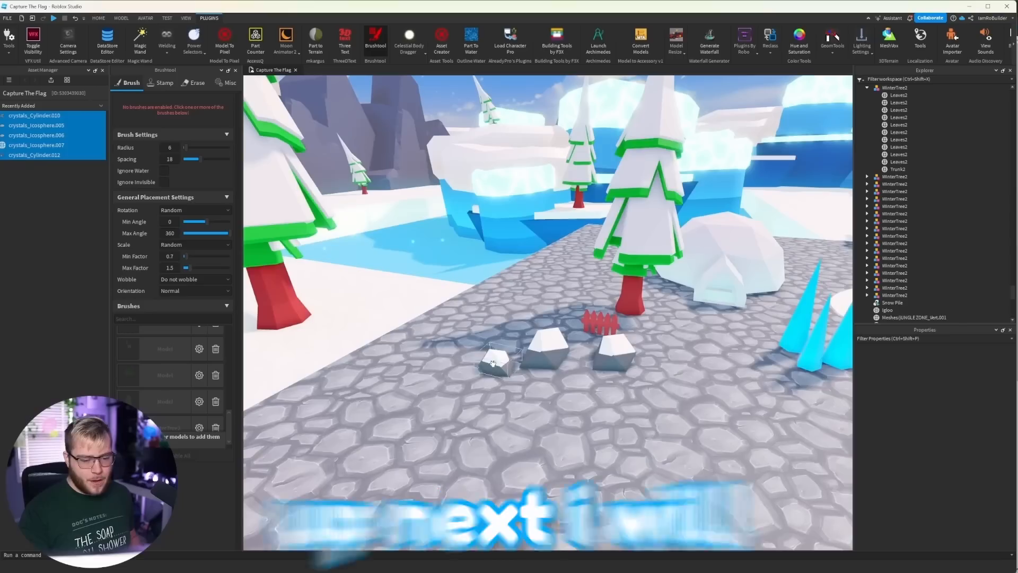
left_click(501, 359)
left_click(548, 340, "shift")
left_click(611, 346, "shift")
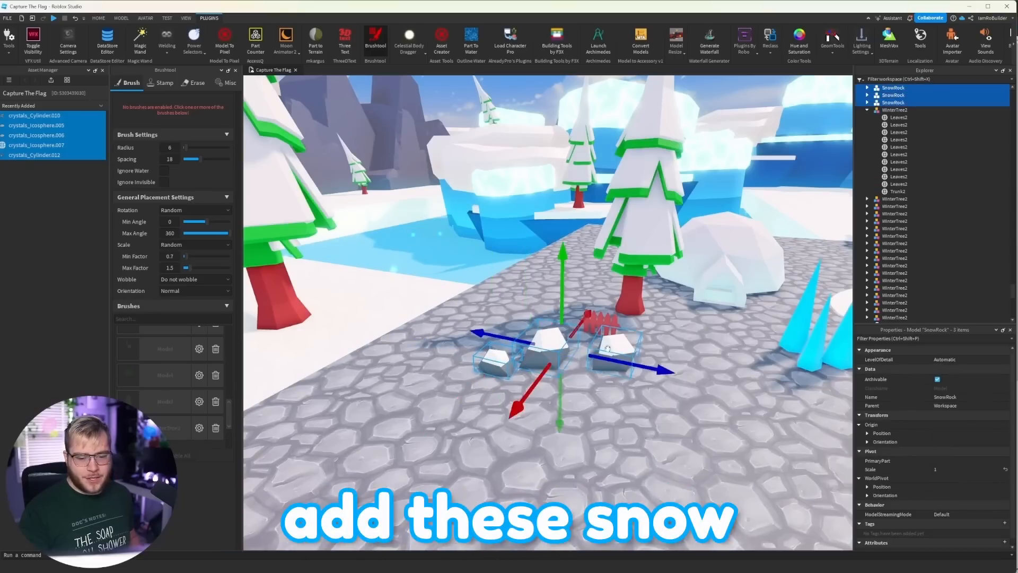
scroll(155, 384, "down", 3)
left_click(185, 381)
left_click(185, 408)
scroll(187, 433, "down", 1)
left_click(188, 434)
Brush snow rocks along the snow strip near the lava boundary and on top of the first pool's ice formation.
key("s")
right_click_drag(363, 294, 371, 304)
key("s")
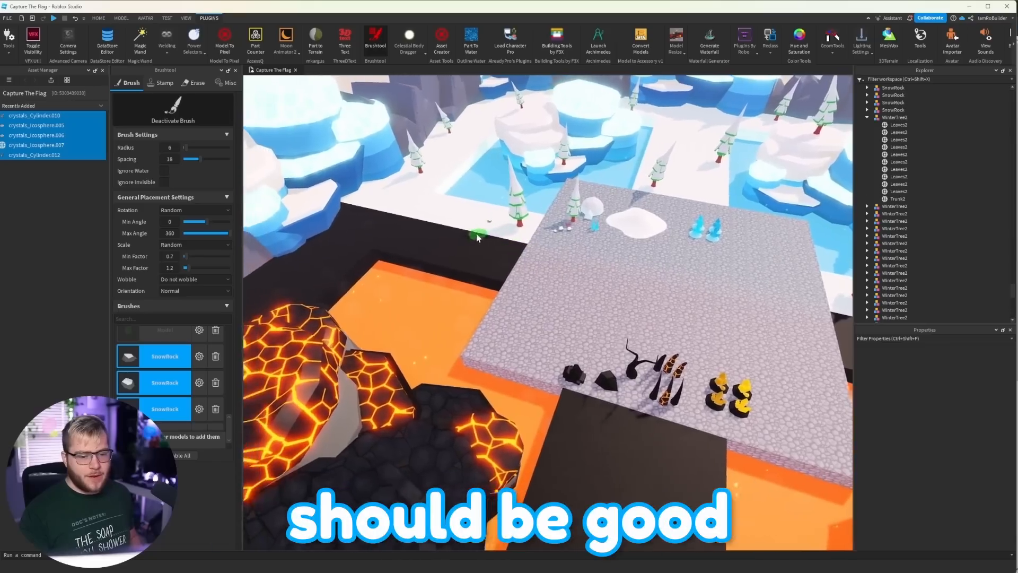
scroll(476, 233, "down", 5)
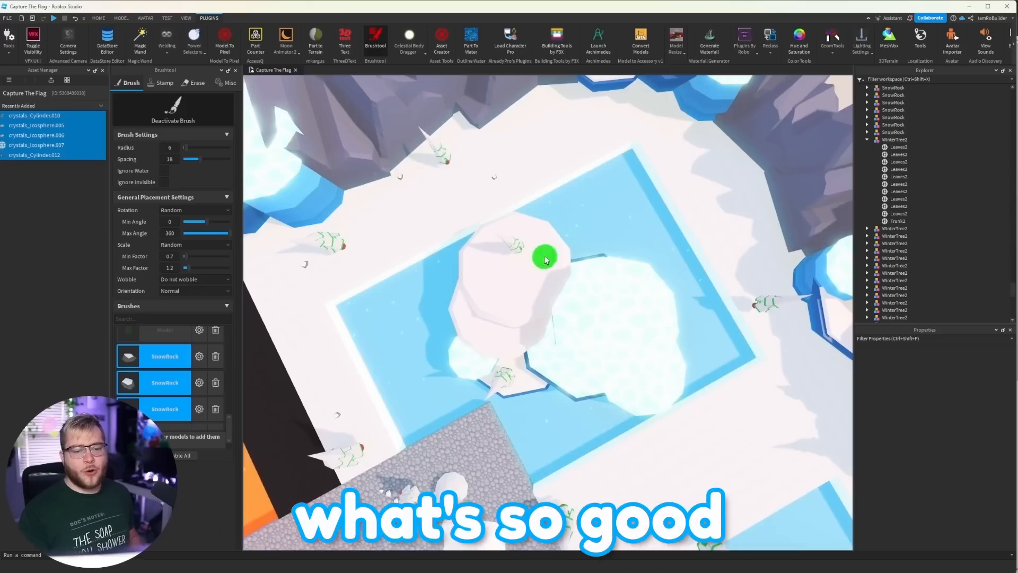
left_click(501, 286)
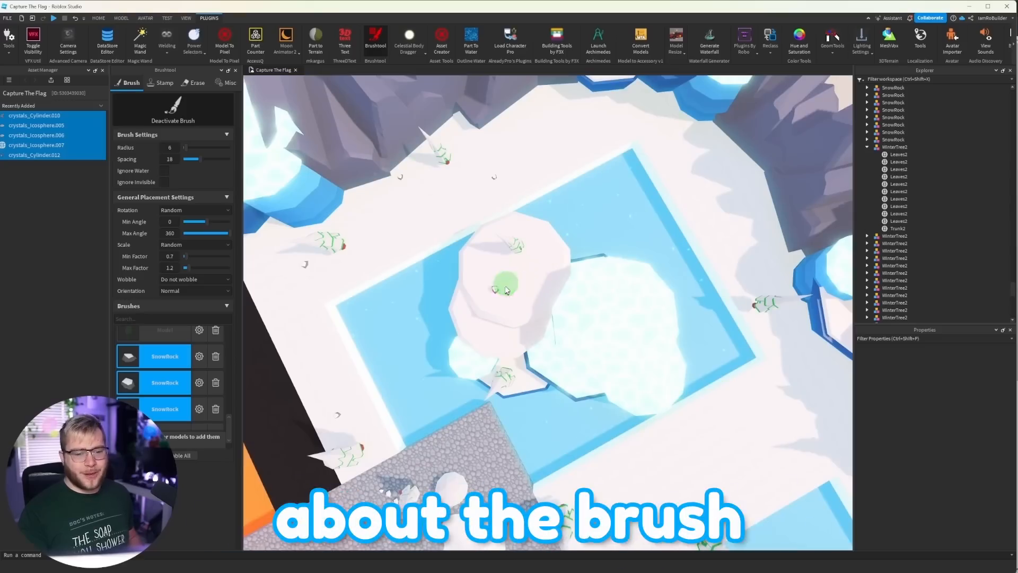
Brush snow rocks onto the second pool's ice formation and the snow strip leading to the far corner.
mouse_move(547, 346)
right_mouse_down()
mouse_move(552, 277)
mouse_move(540, 278)
right_mouse_up()
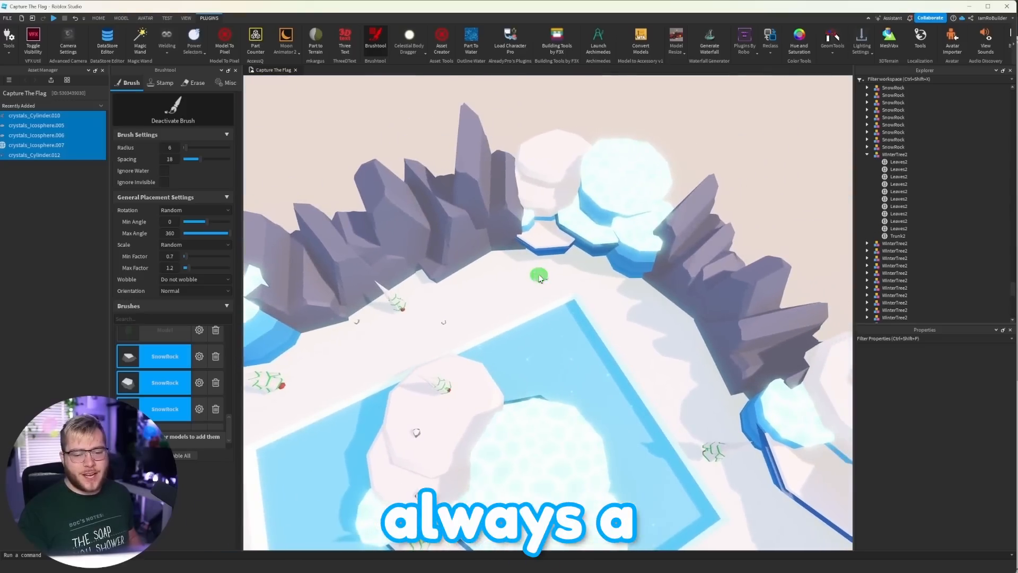
right_click_drag(613, 326, 478, 205)
right_click_drag(503, 259, 556, 300)
right_click_drag(571, 365, 578, 329)
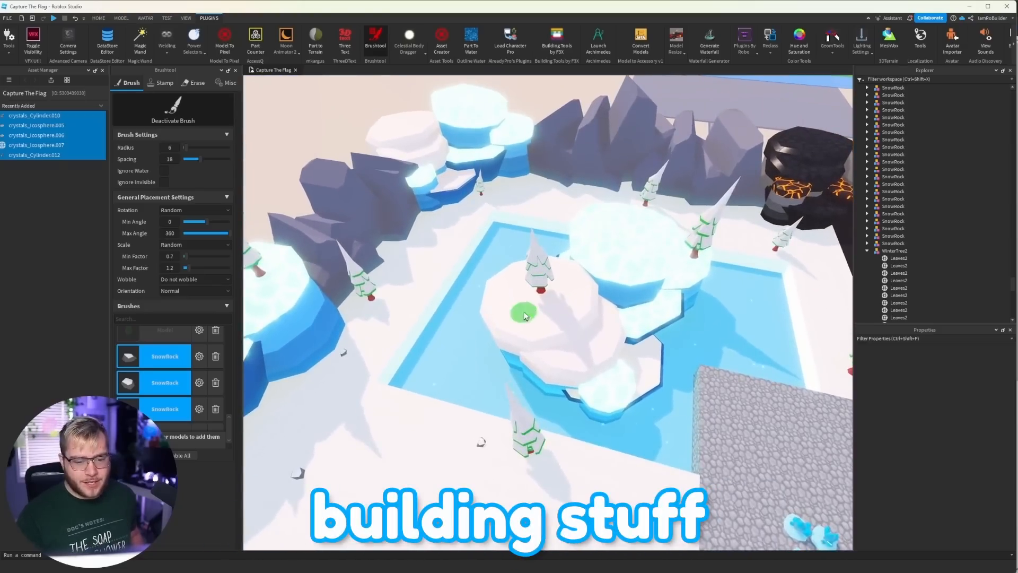
right_click_drag(530, 294, 574, 377)
left_click(601, 360)
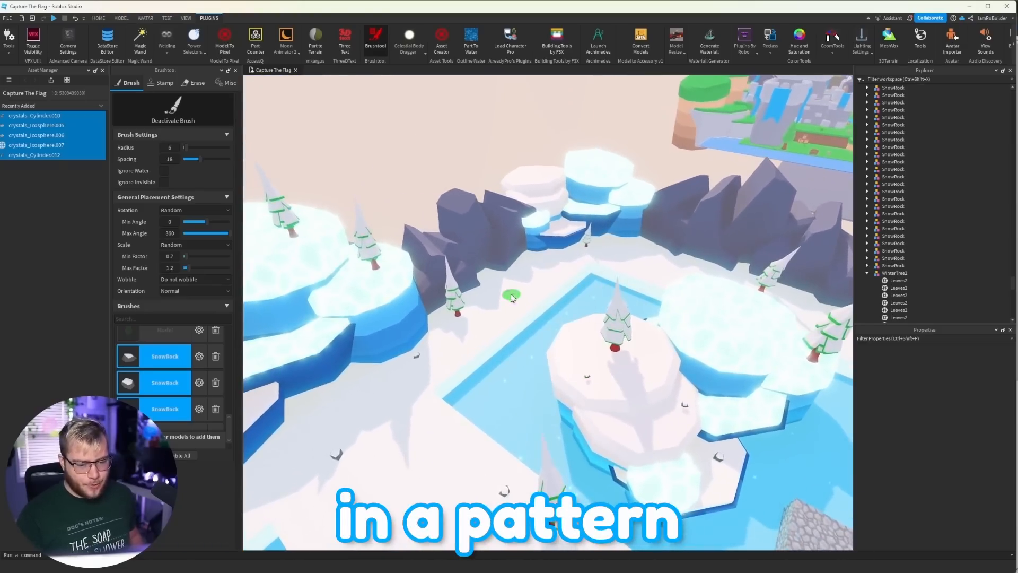
left_click(512, 298)
key("d")
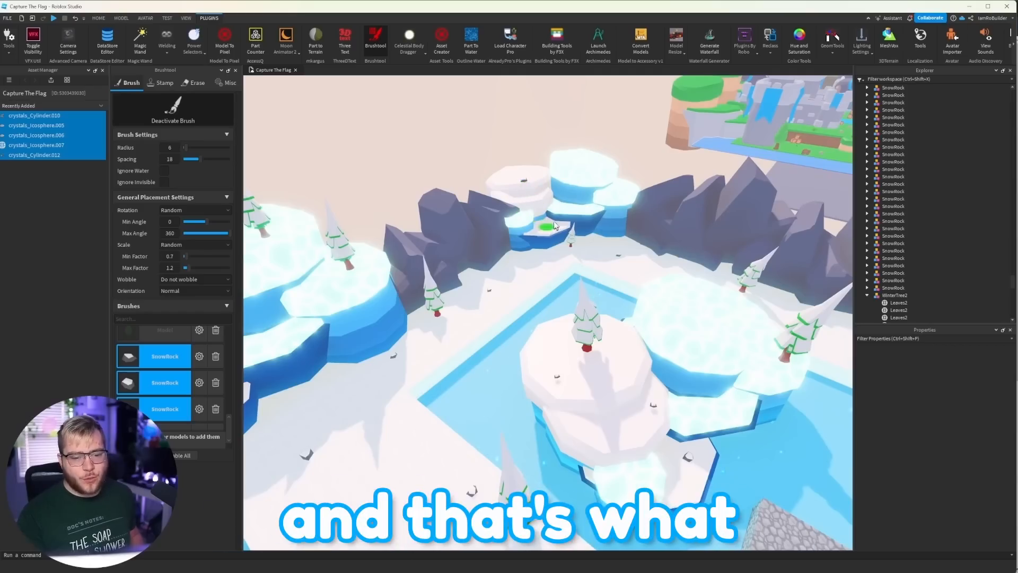
Brush more snow rocks across the ice formations and snow ground around the second pool.
key("d")
left_click(646, 336)
left_click(703, 324)
left_click(710, 339)
mouse_move(669, 413)
right_mouse_down()
mouse_move(670, 431)
mouse_move(658, 419)
right_mouse_up()
left_click(578, 299)
right_click_drag(578, 357, 578, 358)
key("s")
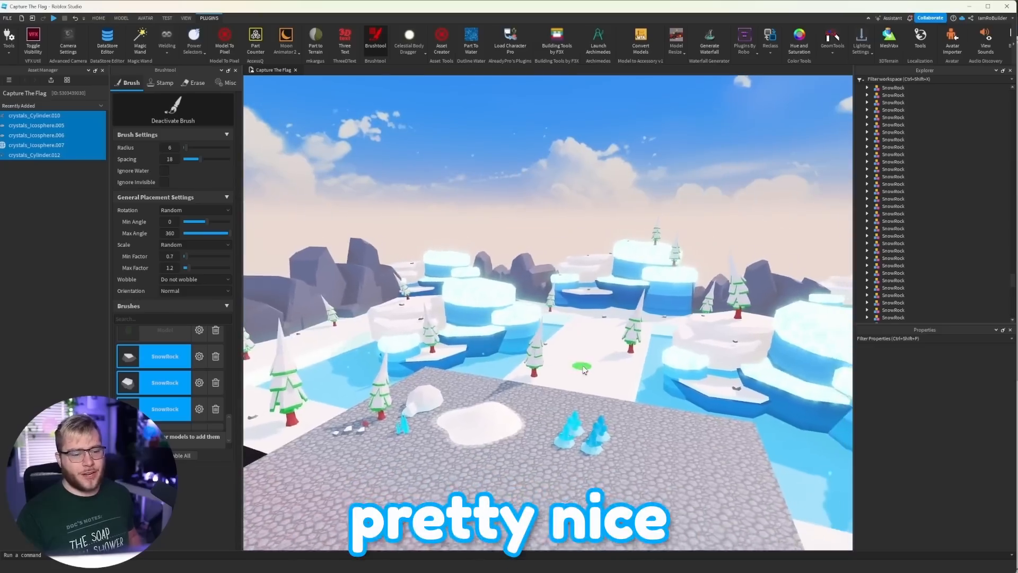
Disable the three SnowRock brushes and review the whole snow half.
key("s")
left_click(159, 356)
left_click(159, 382)
left_click(159, 408)
key("w")
right_click_drag(524, 318, 587, 318)
key("s")
key("a")
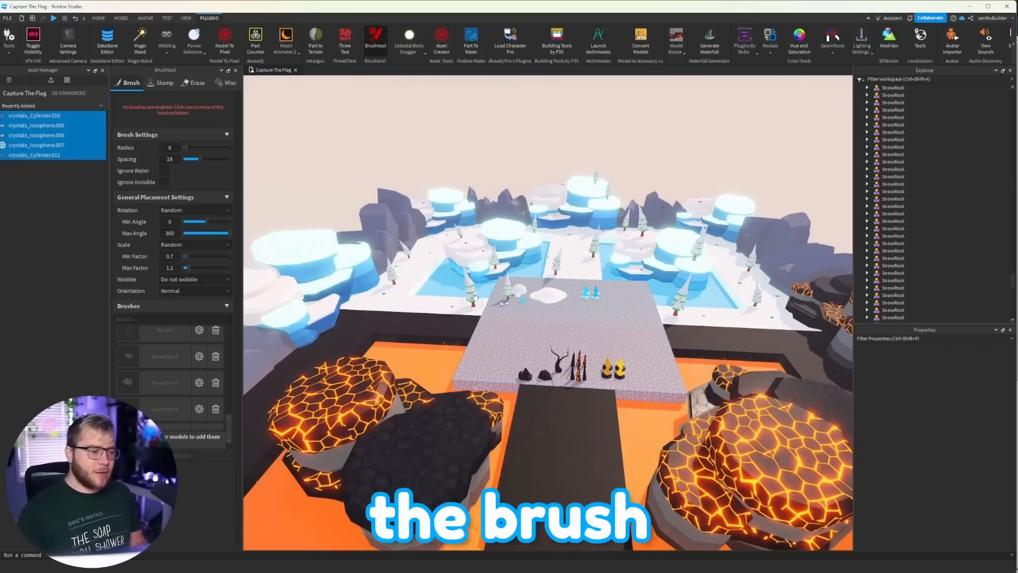
Look over the decorated snow and lava halves and the neighbouring finished castle map.
key("d")
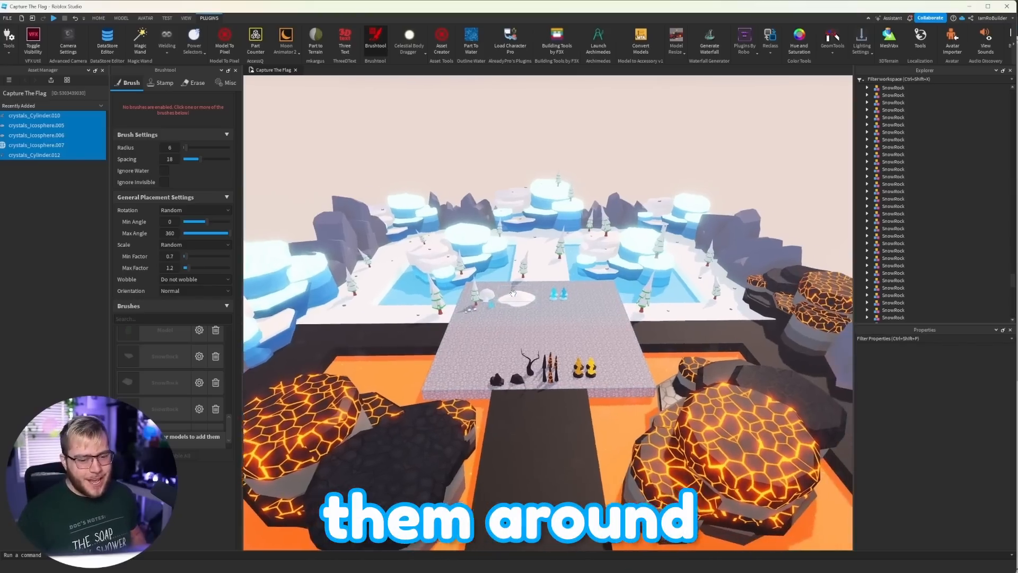
key("s")
right_click_drag(509, 293, 511, 303)
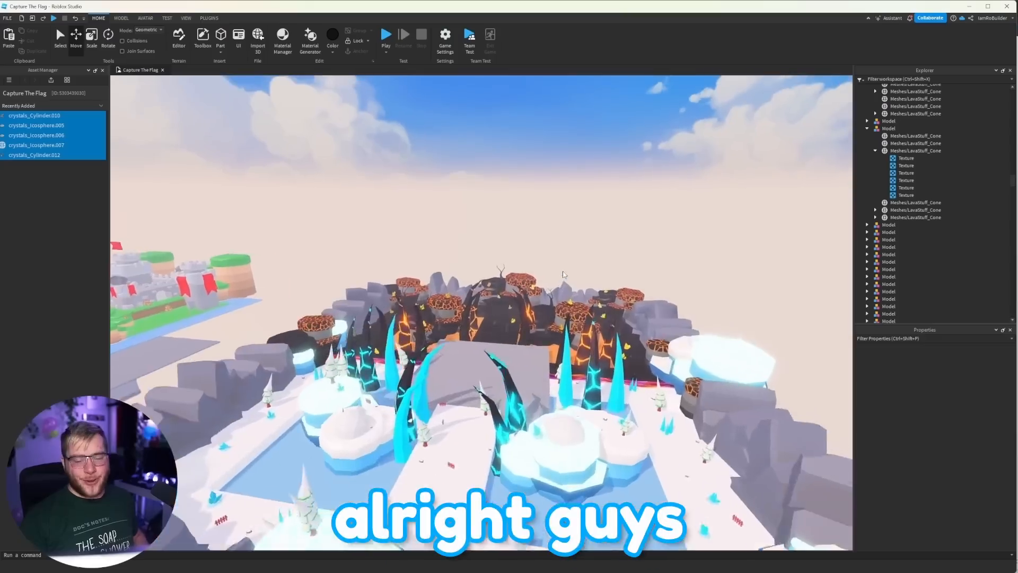
key("w")
key("w")
right_click_drag(562, 270, 534, 272)
key("s")
key("w")
key("d")
key("w")
key("s")
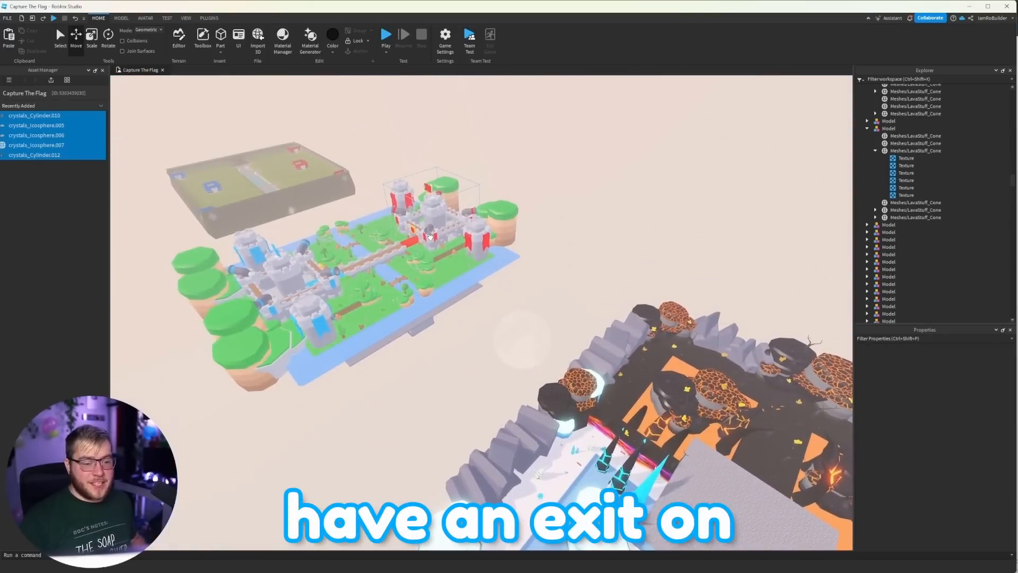
Copy the red castle from the finished map onto the cobblestone platform in the middle of the snow and lava map.
left_click(474, 248)
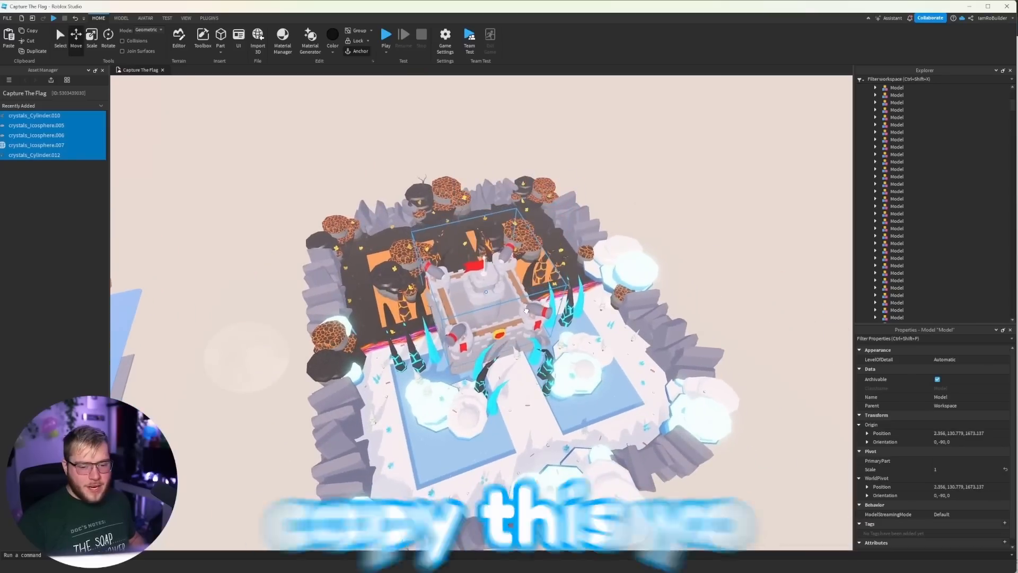
key("w")
right_click_drag(508, 288, 507, 288)
key("s")
key("s")
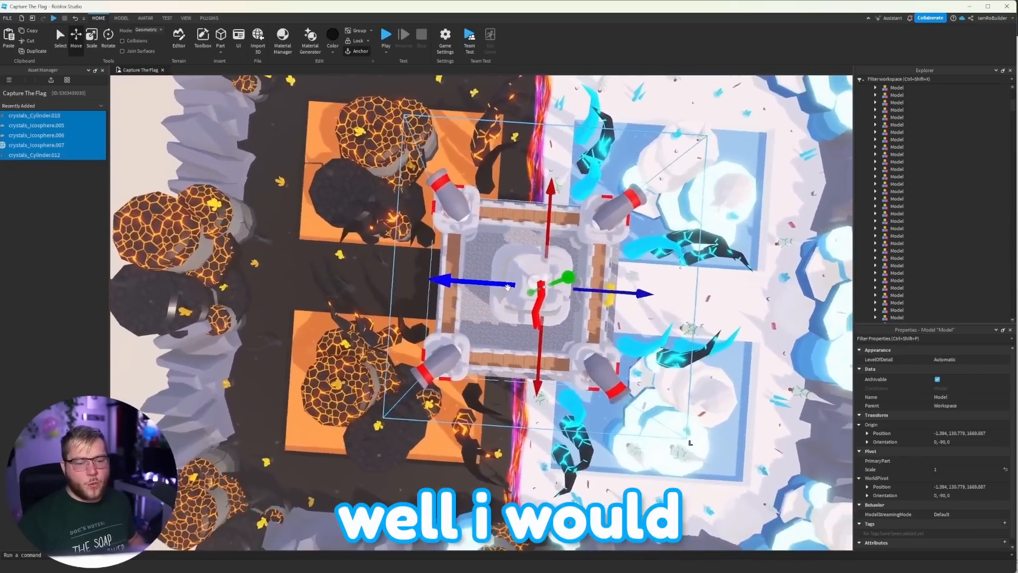
Nudge the copied castle along both horizontal axes to center it on the cobblestone platform.
left_click_drag(508, 287, 498, 286)
key("d")
left_click_drag(490, 226, 489, 220)
key("w")
right_click_drag(471, 250, 471, 250)
key("w")
key("s")
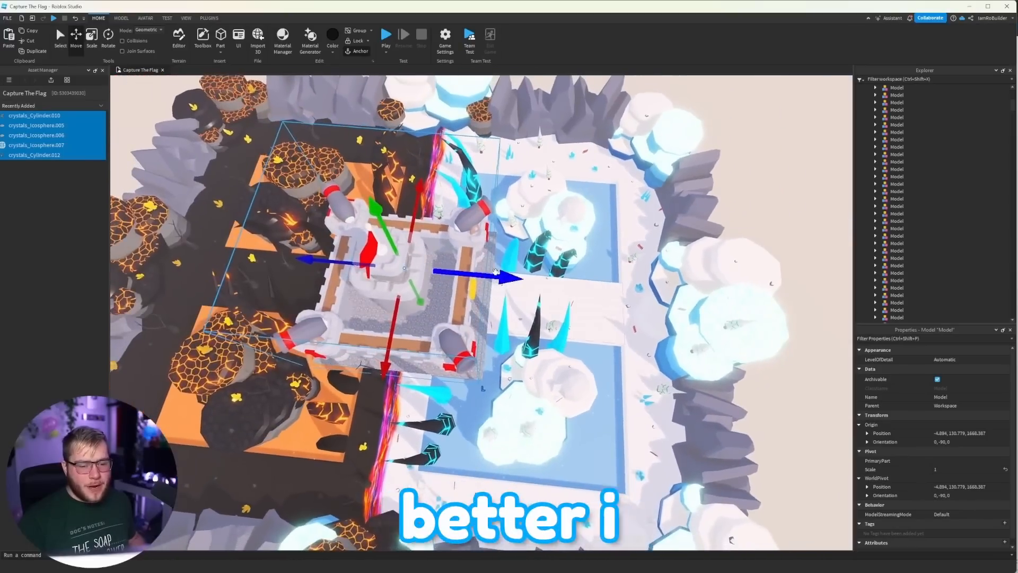
left_click_drag(496, 272, 497, 272)
Recolor the central castle's red flag, banners and shield to a neutral grey.
right_click_drag(560, 275, 562, 275)
key("w")
left_click(562, 275)
key("a")
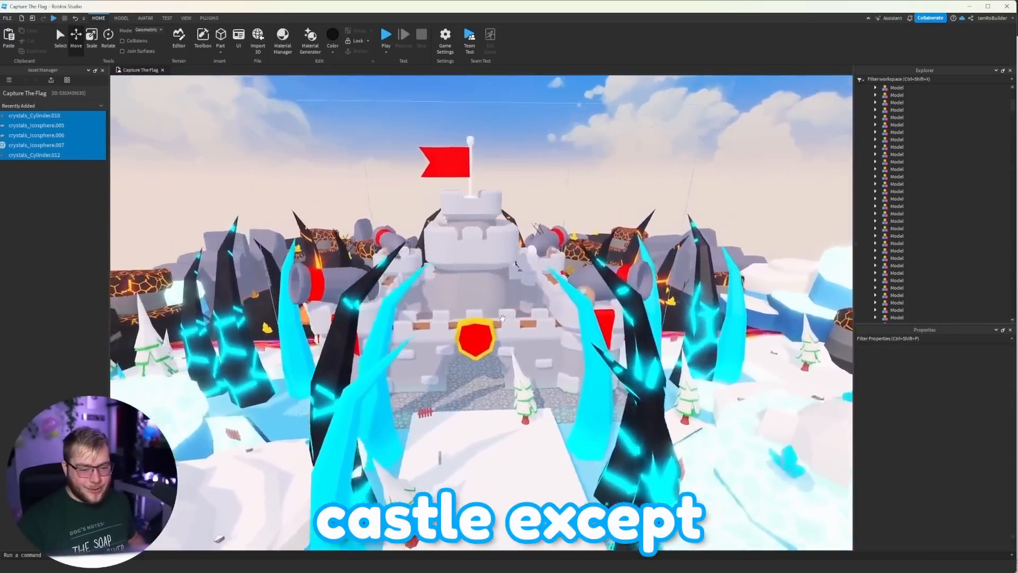
left_click(457, 152, "alt")
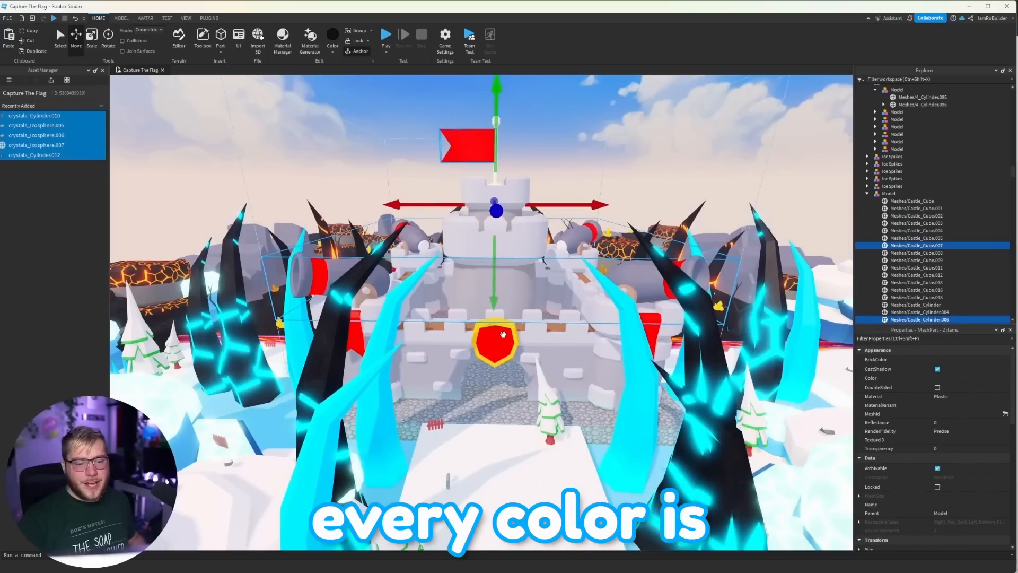
left_click(503, 335)
right_click_drag(523, 192, 521, 171)
left_click(522, 171)
left_click(502, 201, "alt")
left_click(535, 410, "ctrl+alt")
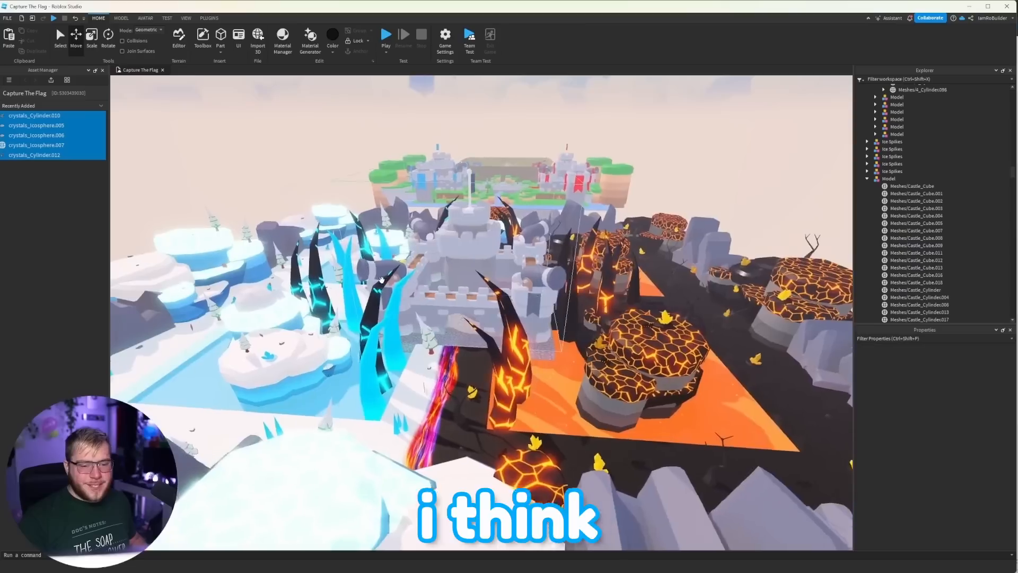
Copy the blue-bannered tower from the finished map to the far edge of the snow half and duplicate it onto the lava half.
right_click_drag(383, 283, 383, 283)
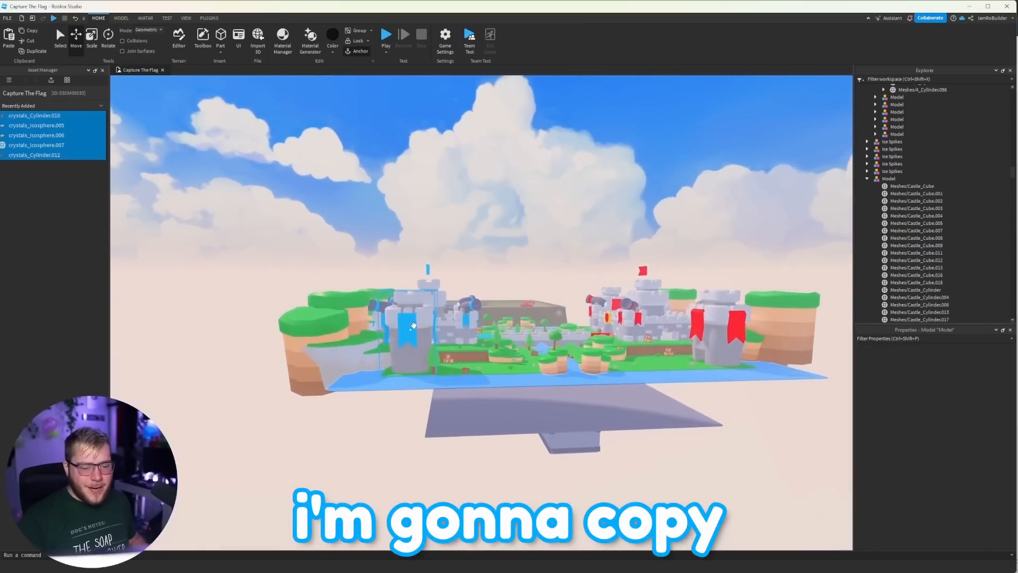
left_click(420, 327)
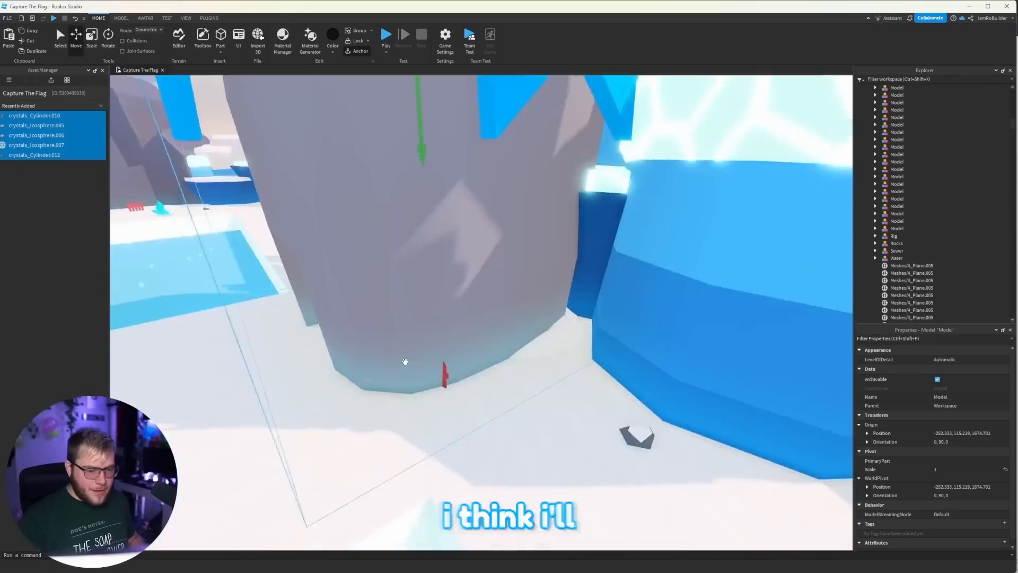
scroll(405, 360, "down", 5)
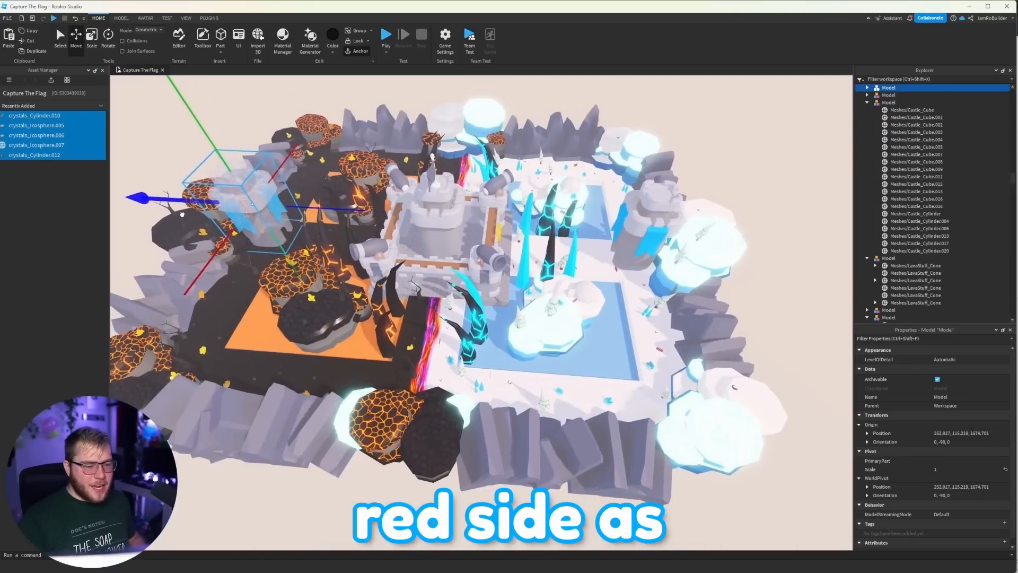
Recolor the banners of the lava-side tower from blue to red.
left_click(242, 218, "alt")
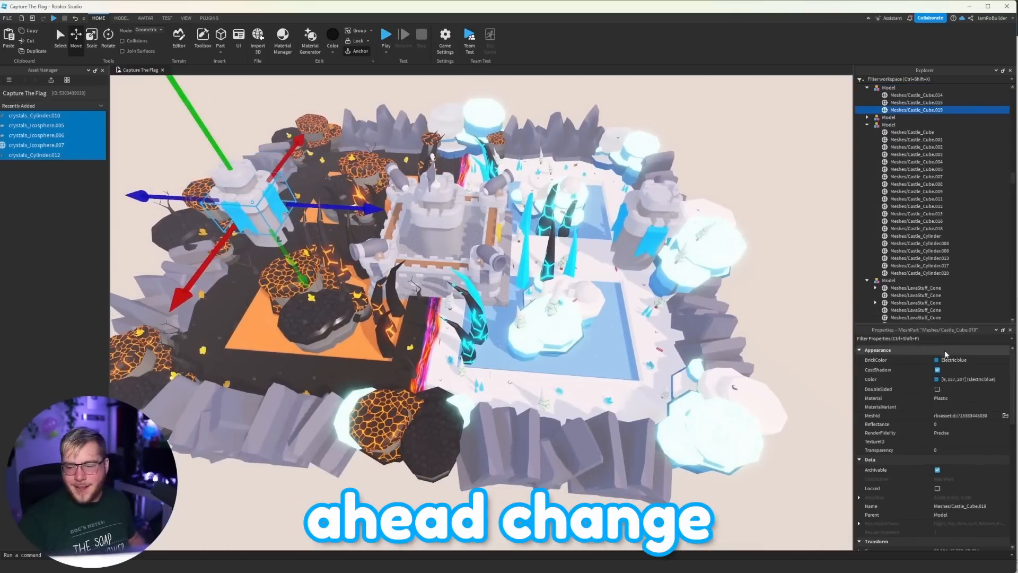
left_click(955, 359)
left_click(979, 422)
left_click(984, 432)
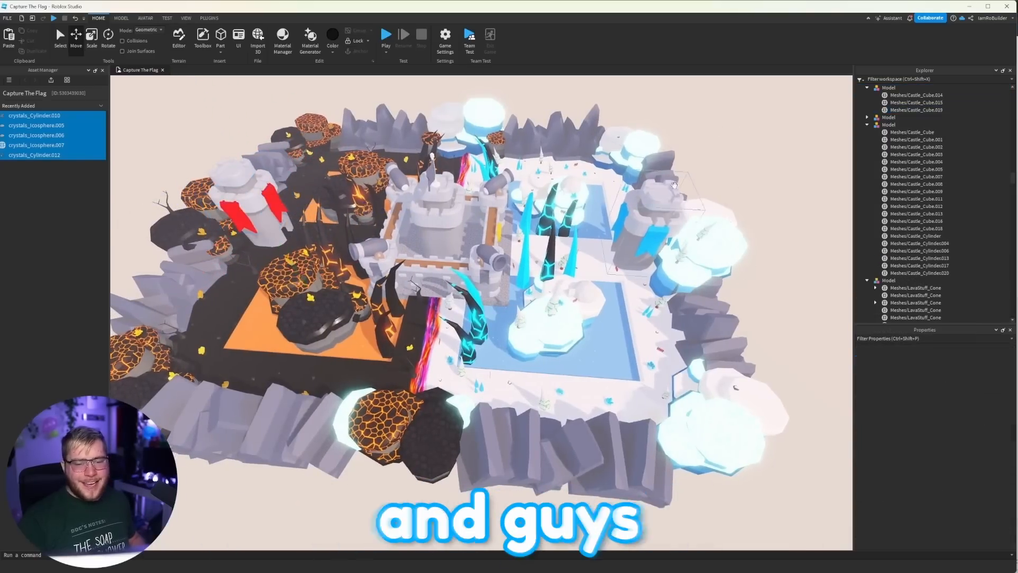
Inspect the central castle's surroundings and the cobblestone platform's edge beside the snow-side pool.
scroll(674, 185, "up", 3)
key("w")
right_click_drag(674, 185, 674, 186)
key("s")
key("d")
key("d")
key("w")
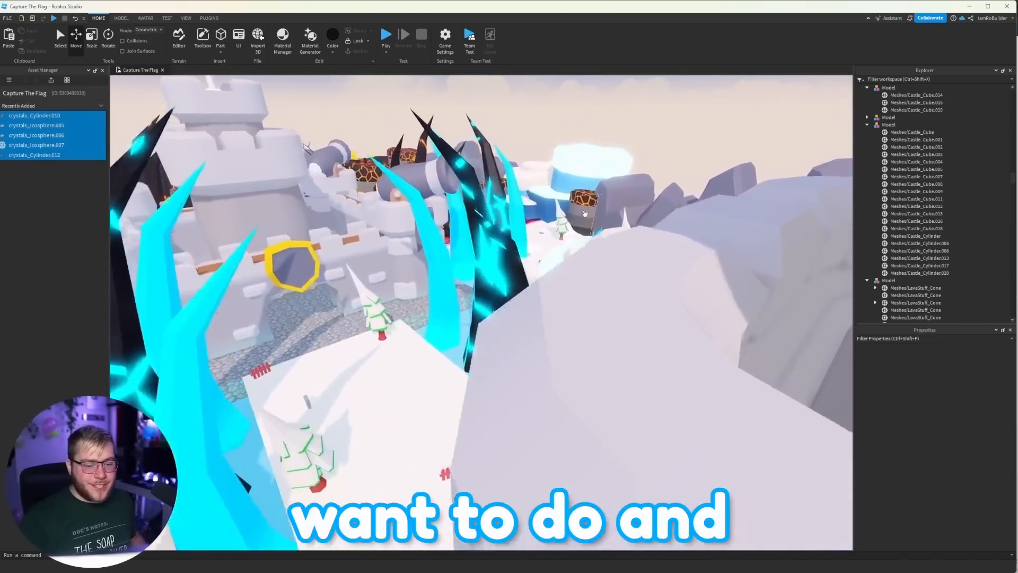
key("w")
right_click_drag(585, 213, 561, 221)
key("d")
key("w")
key("s")
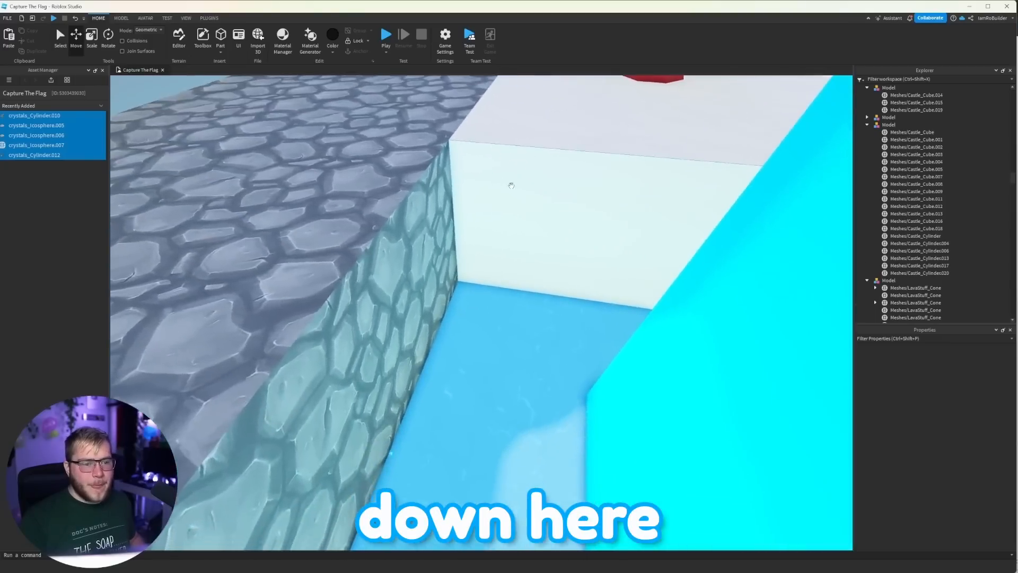
Insert a block part against the platform's cobblestone side and scale it to the side's height, 9.25 studs tall and 1 thick.
key("w")
key("a")
left_click(220, 35)
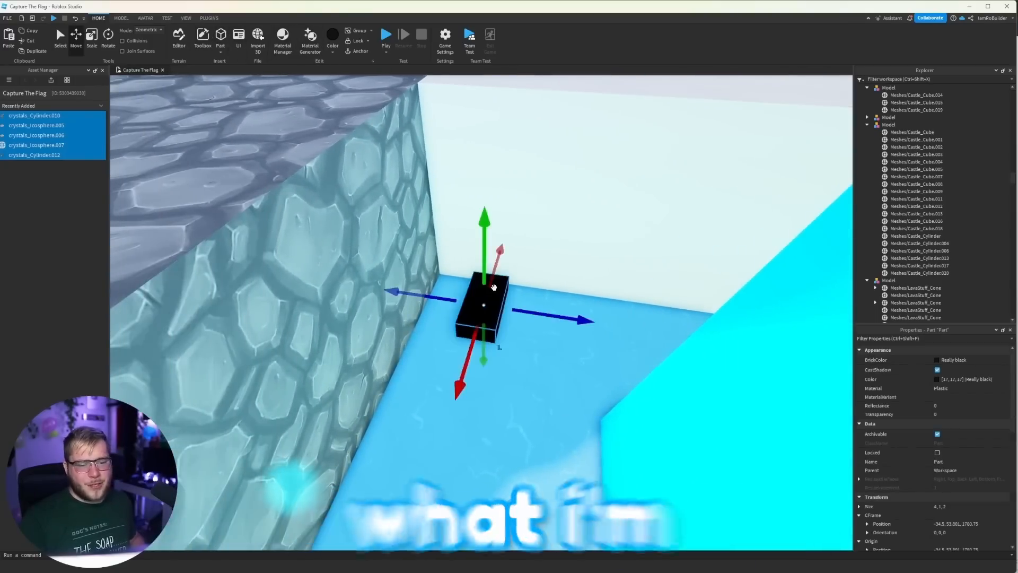
left_click_drag(439, 296, 394, 289)
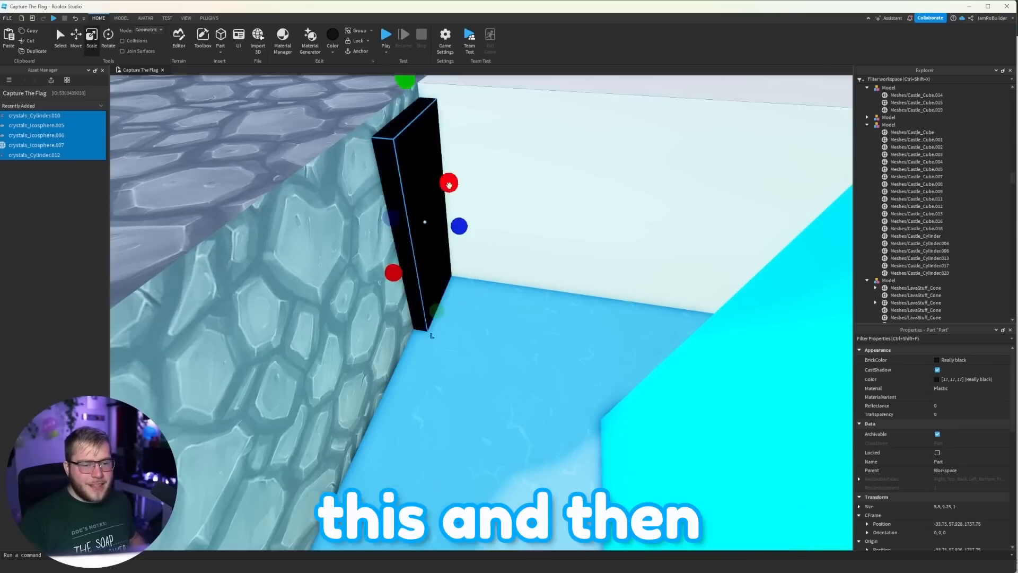
Color the block Smoky grey and stretch it along the platform's side to about 54.75 studs.
left_click(953, 359)
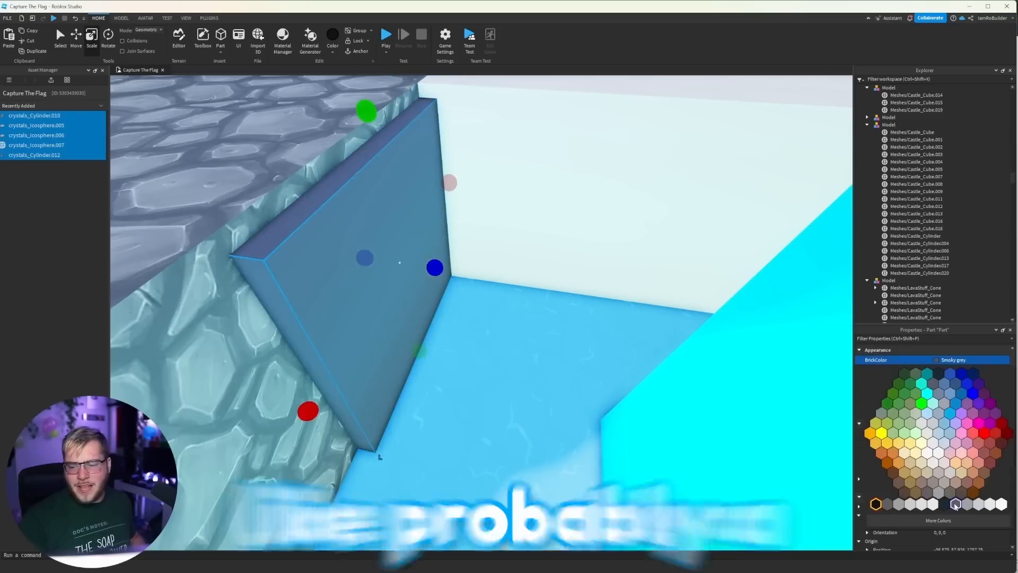
left_click(944, 499)
right_click_drag(435, 249, 406, 254)
left_click_drag(504, 312, 407, 466)
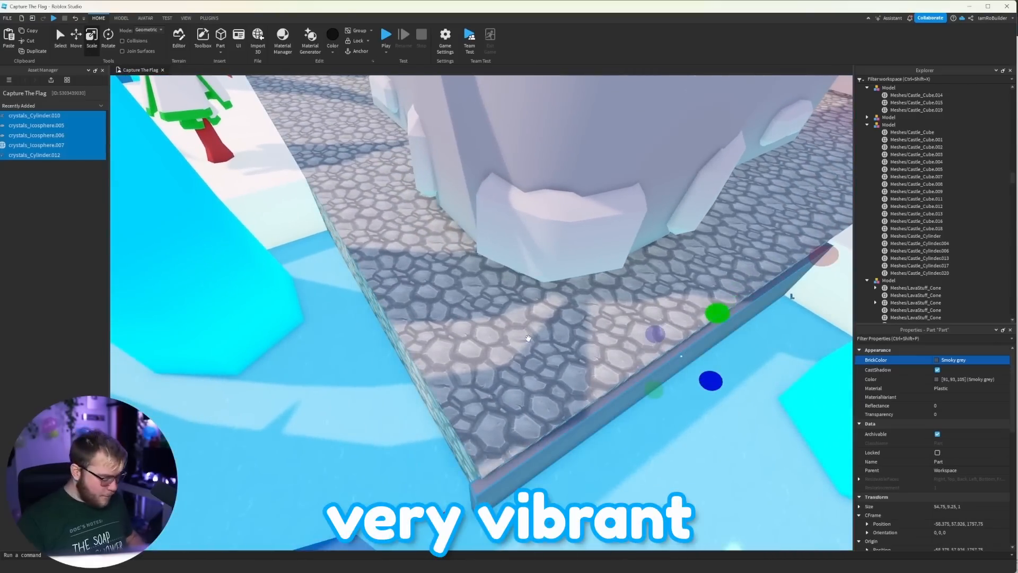
Make a 1-stud-wide copy of the trim at the platform's corner and stretch it along the adjoining side.
key("a")
left_click_drag(823, 255, 601, 448)
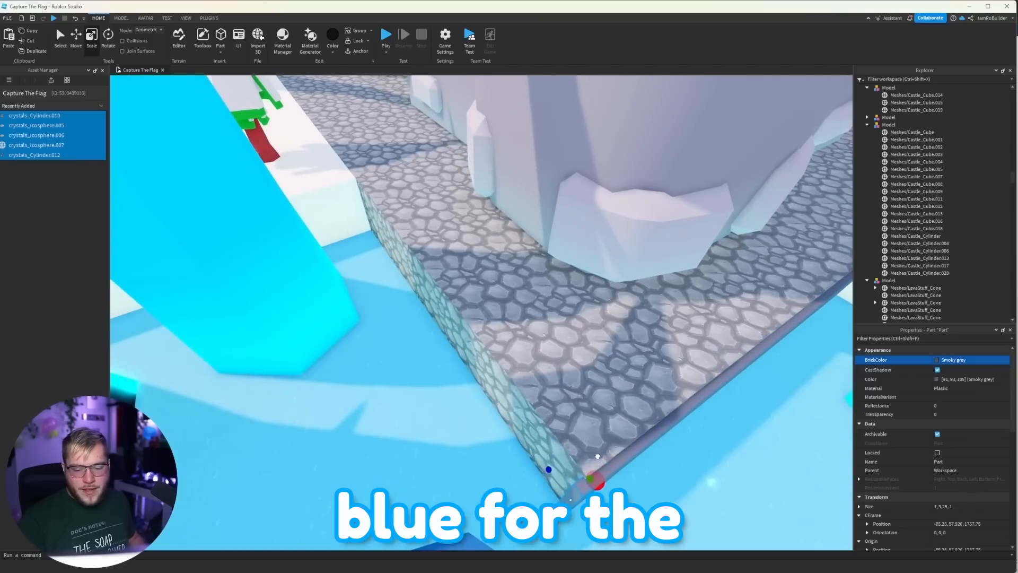
left_click_drag(529, 444, 361, 181)
right_click_drag(362, 181, 477, 186)
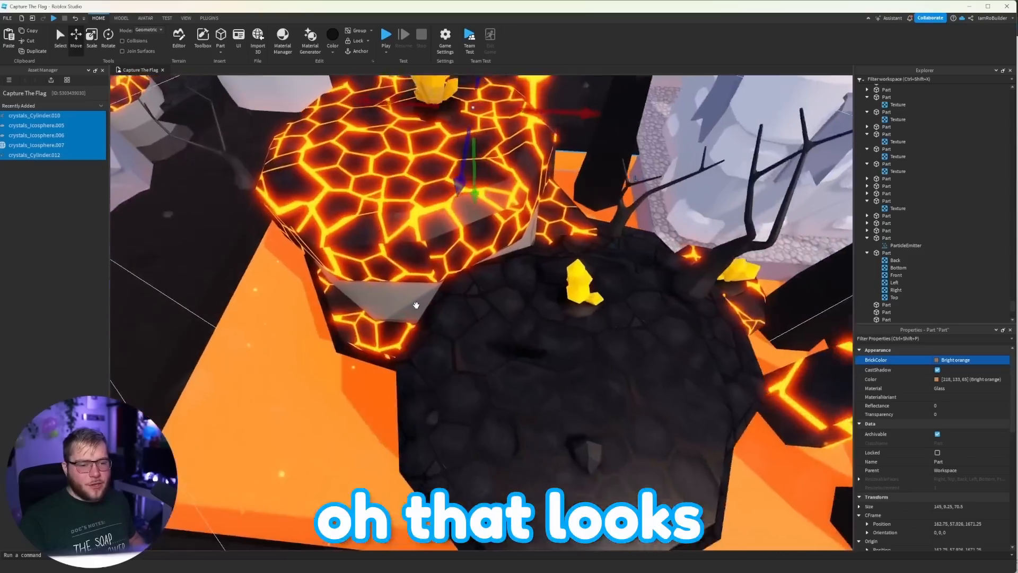
Center the lava-side tower on its lane and move the fence out of its doorway.
right_click_drag(416, 305, 297, 297)
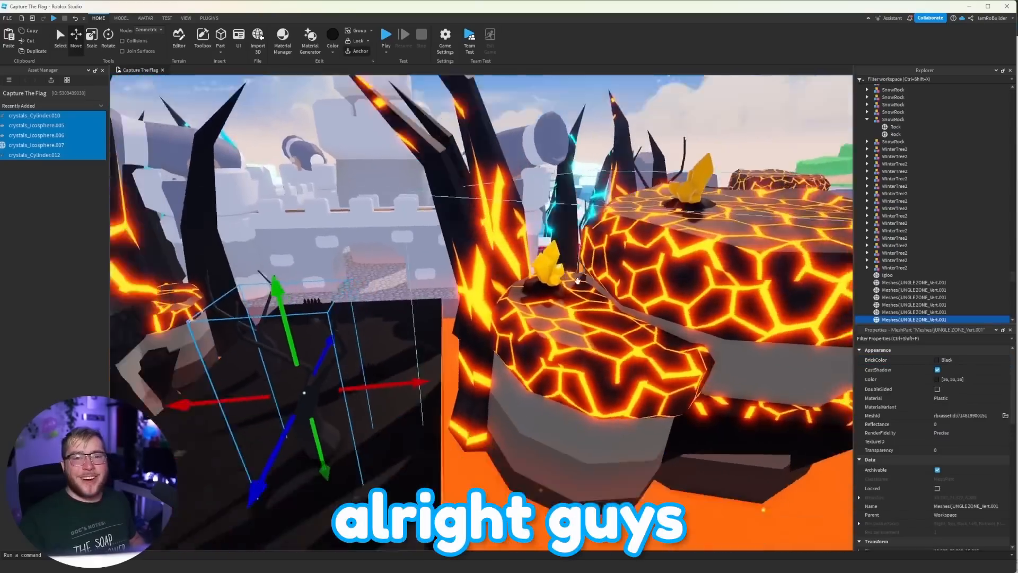
right_click_drag(577, 281, 577, 281)
right_click_drag(503, 305, 503, 305)
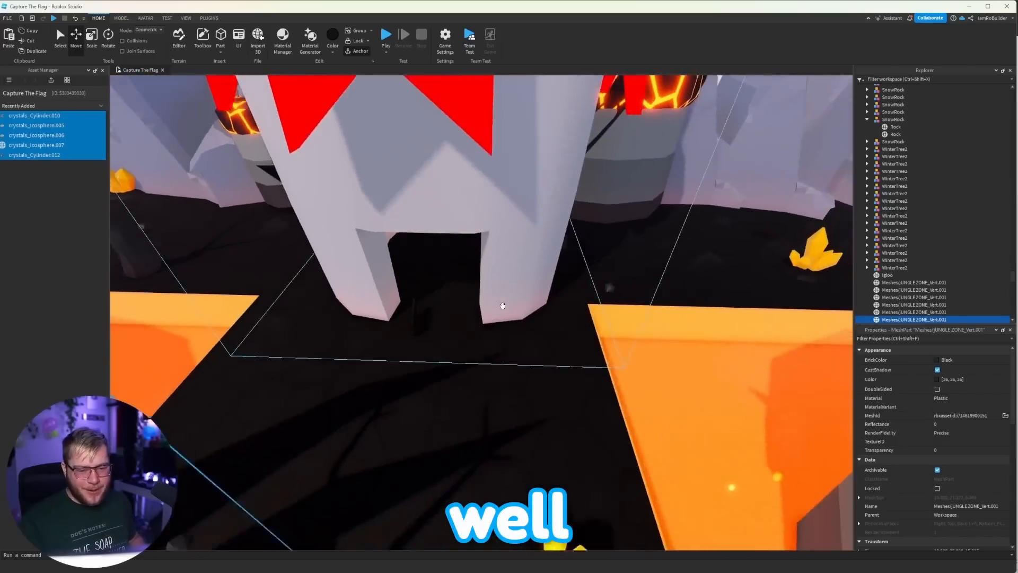
key("s")
left_click(567, 126)
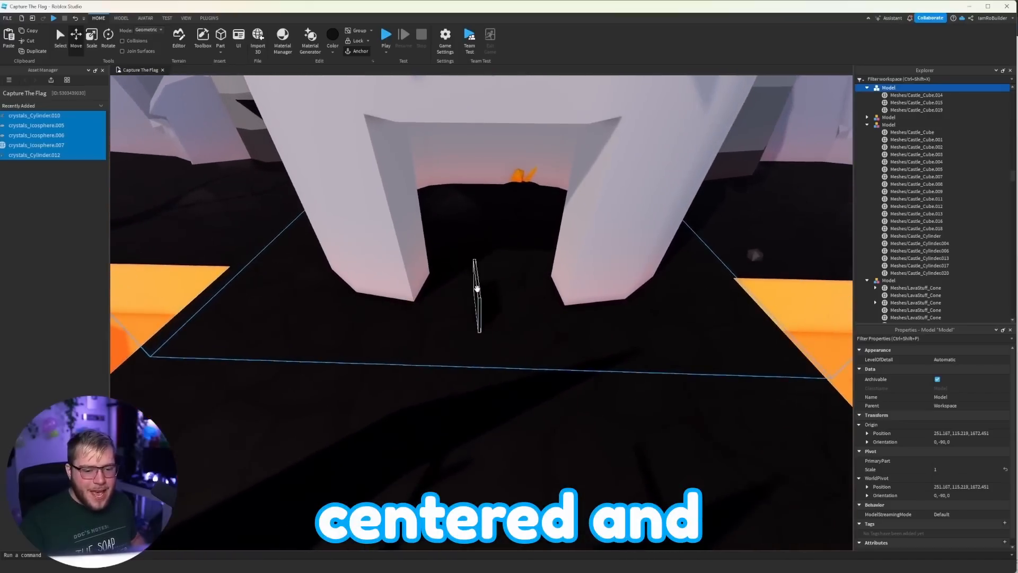
left_click(477, 288)
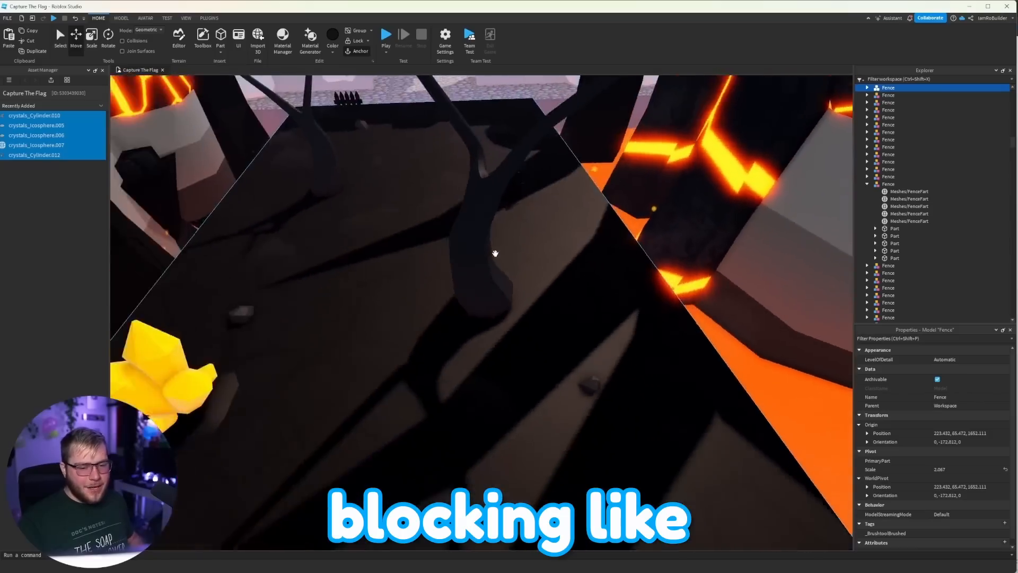
Move the dead tree blocking the lane between the lava-side tower and the castle off to the side.
scroll(495, 254, "down", 5)
left_click(436, 261)
left_click(353, 291)
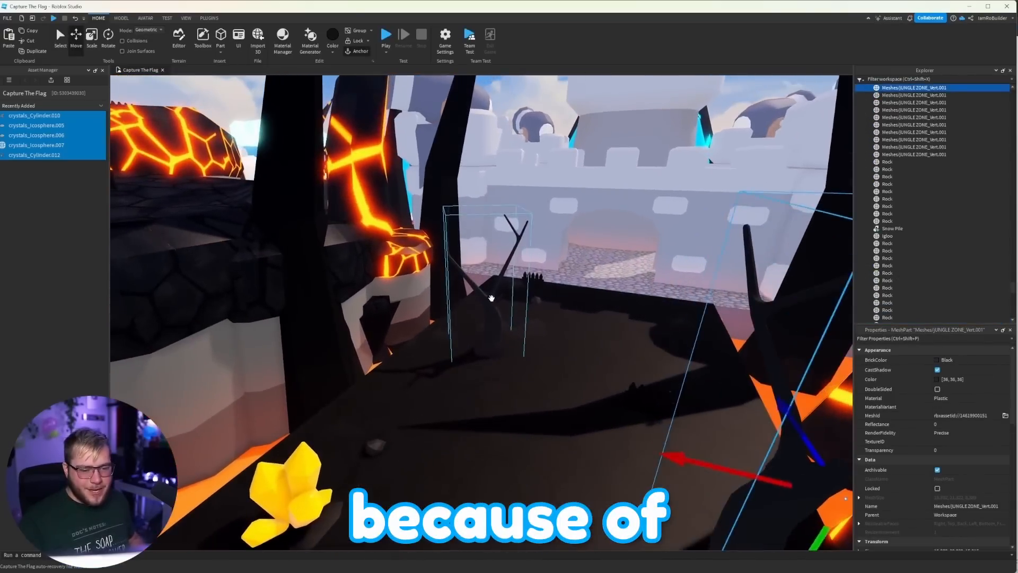
Check the lava lane for obstacles and examine the glowing boundary between the lava and snow ground.
scroll(512, 311, "down", 8)
right_click_drag(515, 281, 512, 311)
scroll(512, 311, "up", 5)
key("w")
key("w")
key("w")
key("s")
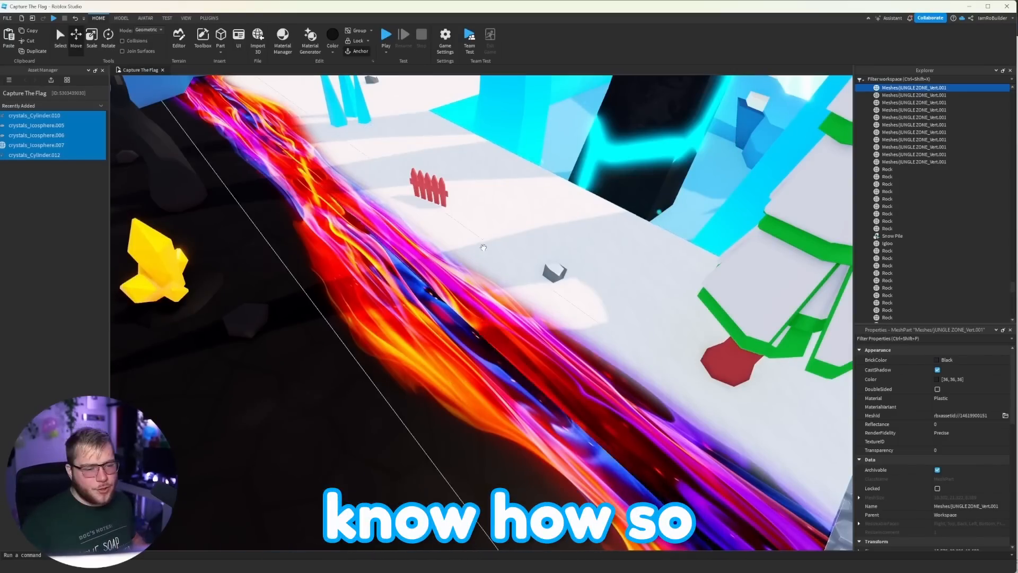
Review the entire map from above and around the central castle with nothing selected.
right_click_drag(451, 361, 470, 383)
key("s")
key("w")
key("w")
key("w")
key("w")
key("d")
right_click_drag(482, 429, 531, 452)
key("w")
key("s")
key("s")
right_click_drag(506, 171, 506, 171)
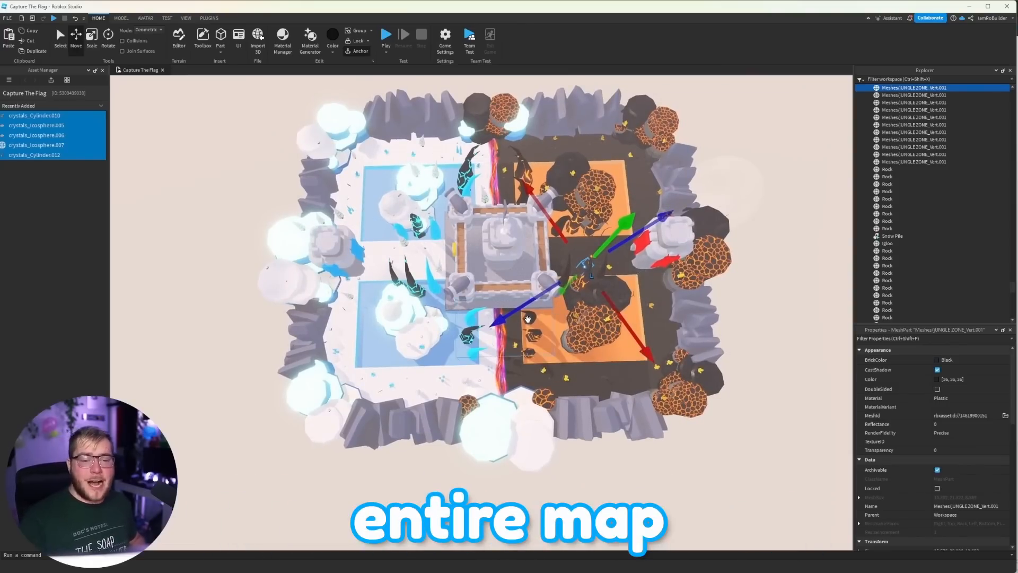
left_click(704, 196)
right_click_drag(565, 258, 555, 282)
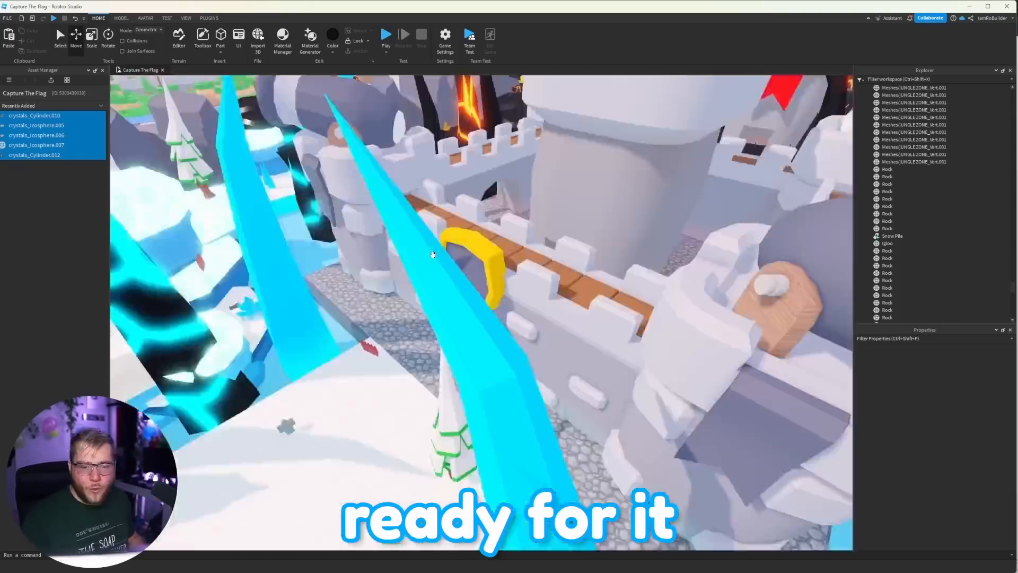
Recolor the grey shield faces on the castle's snow and lava walls to Bright blue.
right_click_drag(431, 256, 529, 280)
key("w")
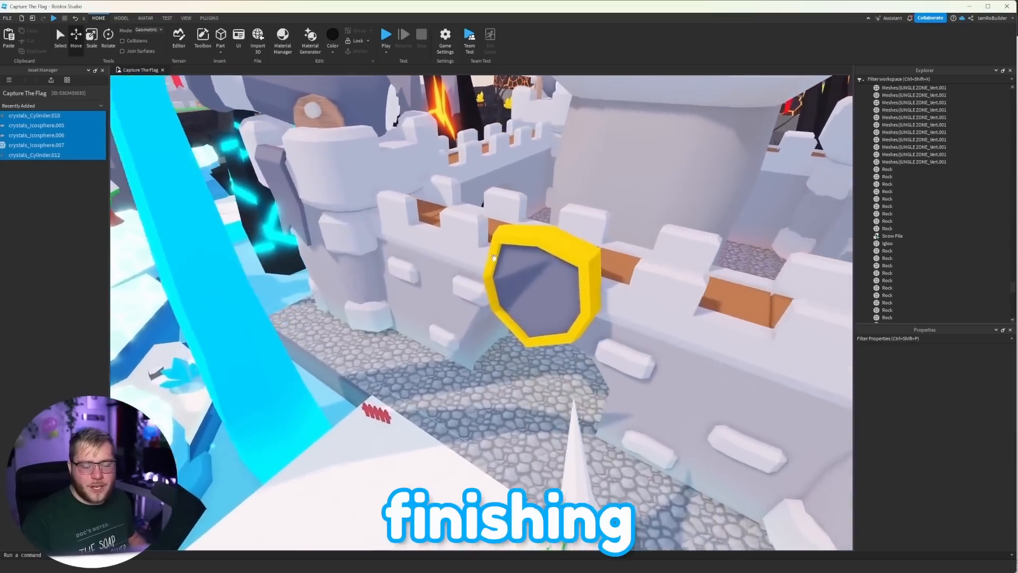
left_click(529, 280)
left_click(941, 363)
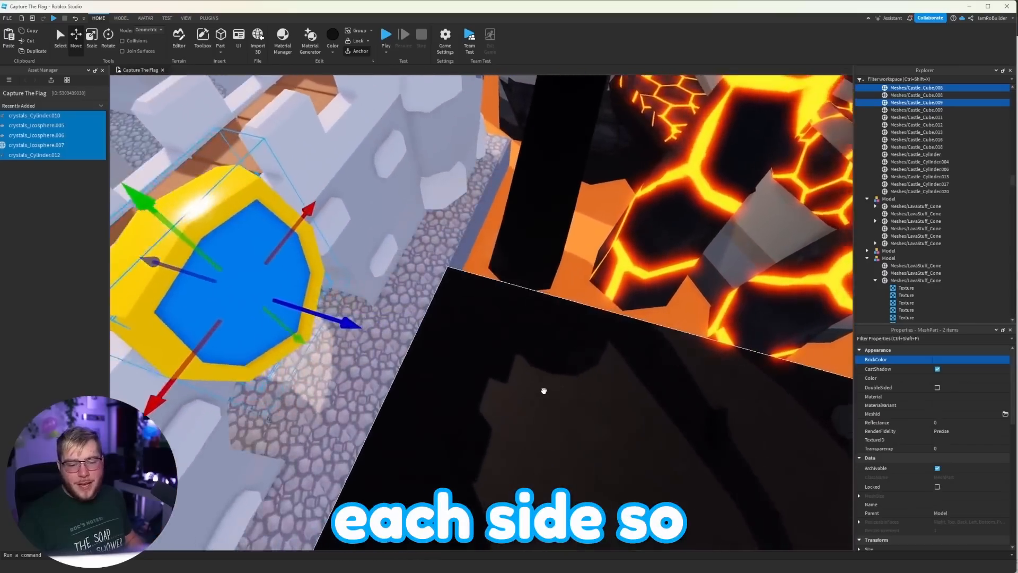
Set the shield face on the castle's lava-side wall to Really red and view the whole map.
right_click_drag(545, 390, 544, 390)
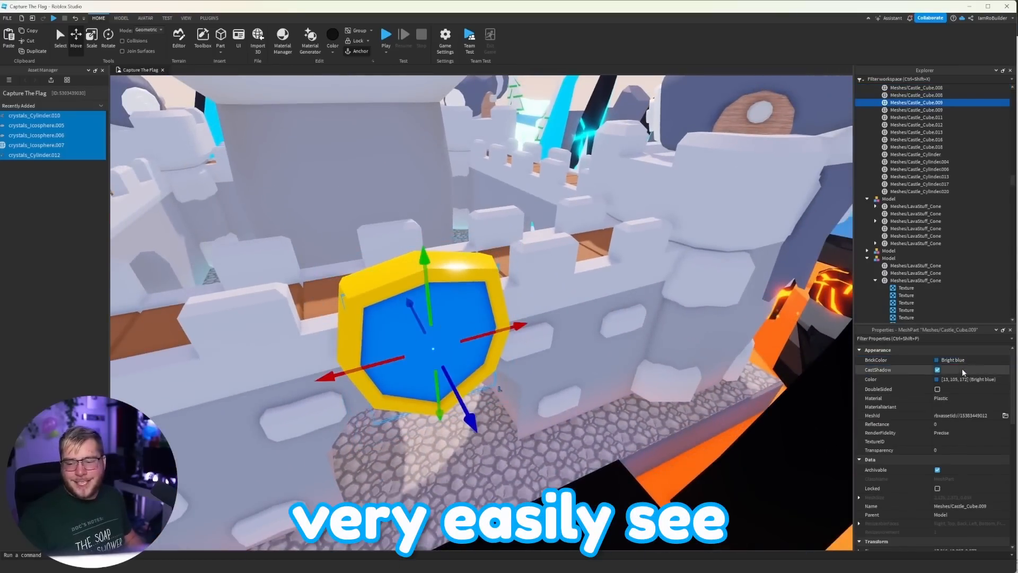
left_click(961, 360)
left_click(984, 434)
right_click_drag(504, 347, 504, 347)
scroll(504, 348, "down", 10)
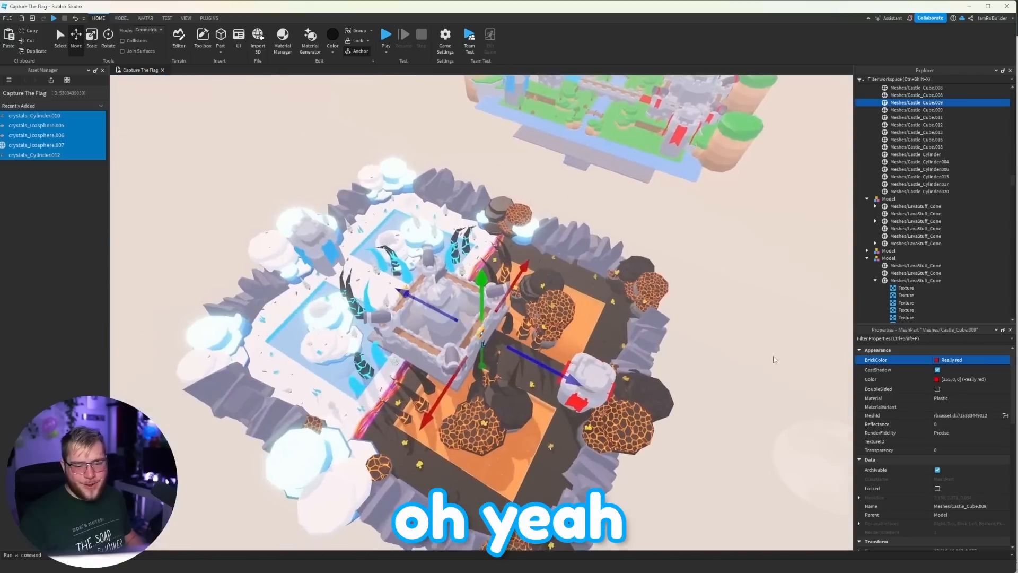
left_click(669, 345)
right_click_drag(669, 346, 669, 346)
key("w")
key("a")
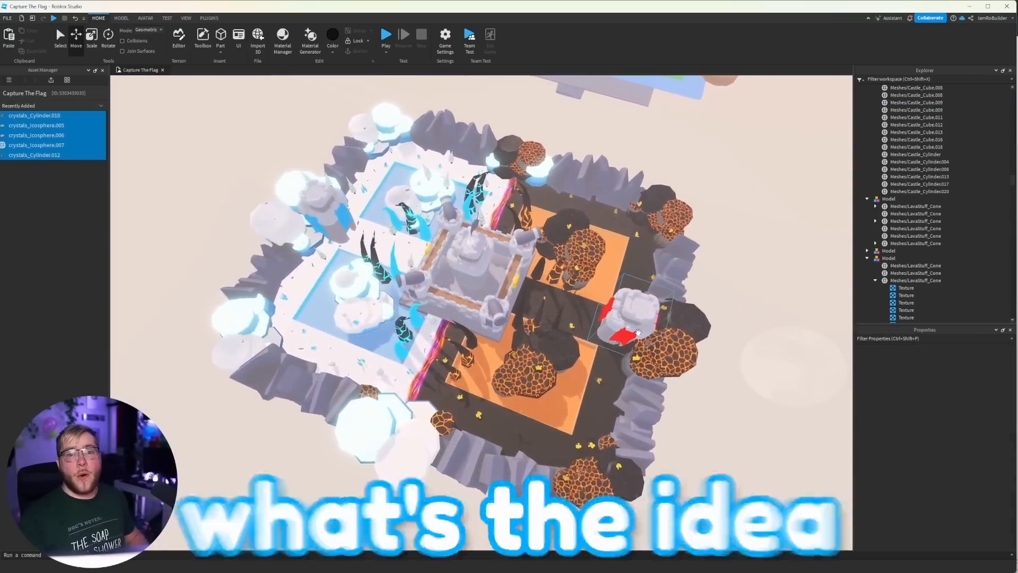